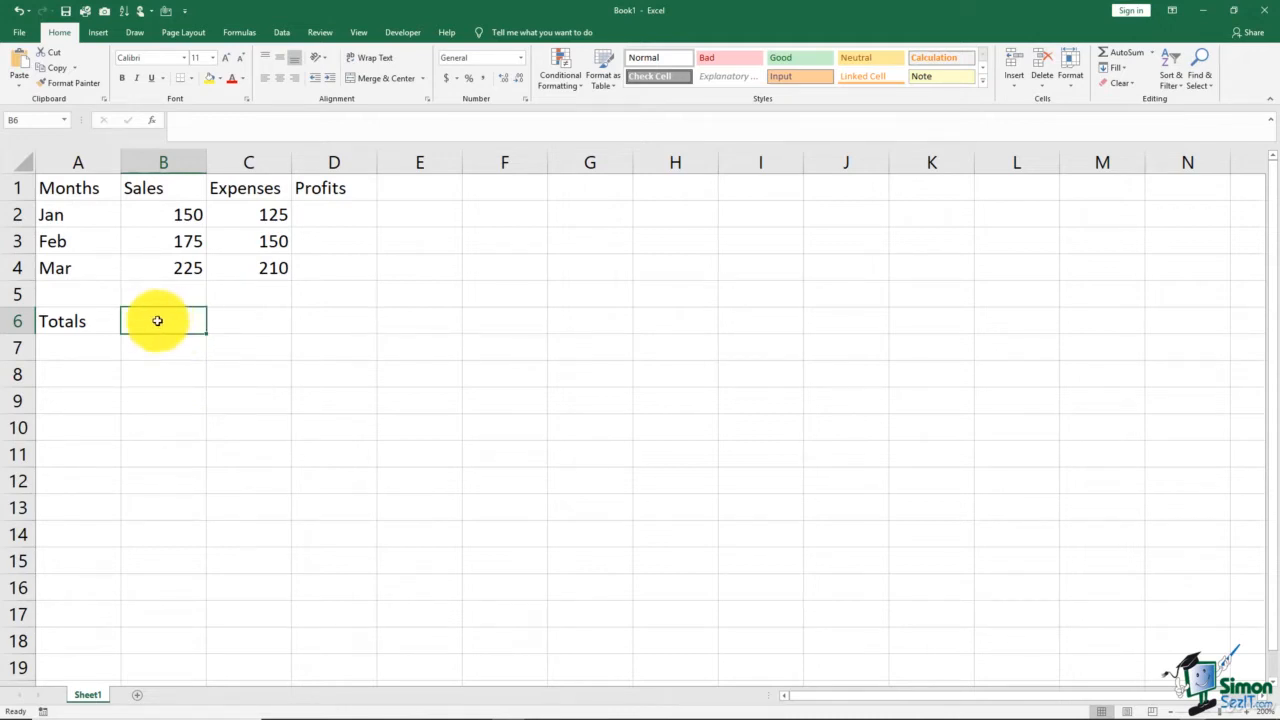
# In B6, enter a formula adding B2, B3 and B4, and accept the suggested correction of the trailing plus sign.
pyautogui.click(752, 432)
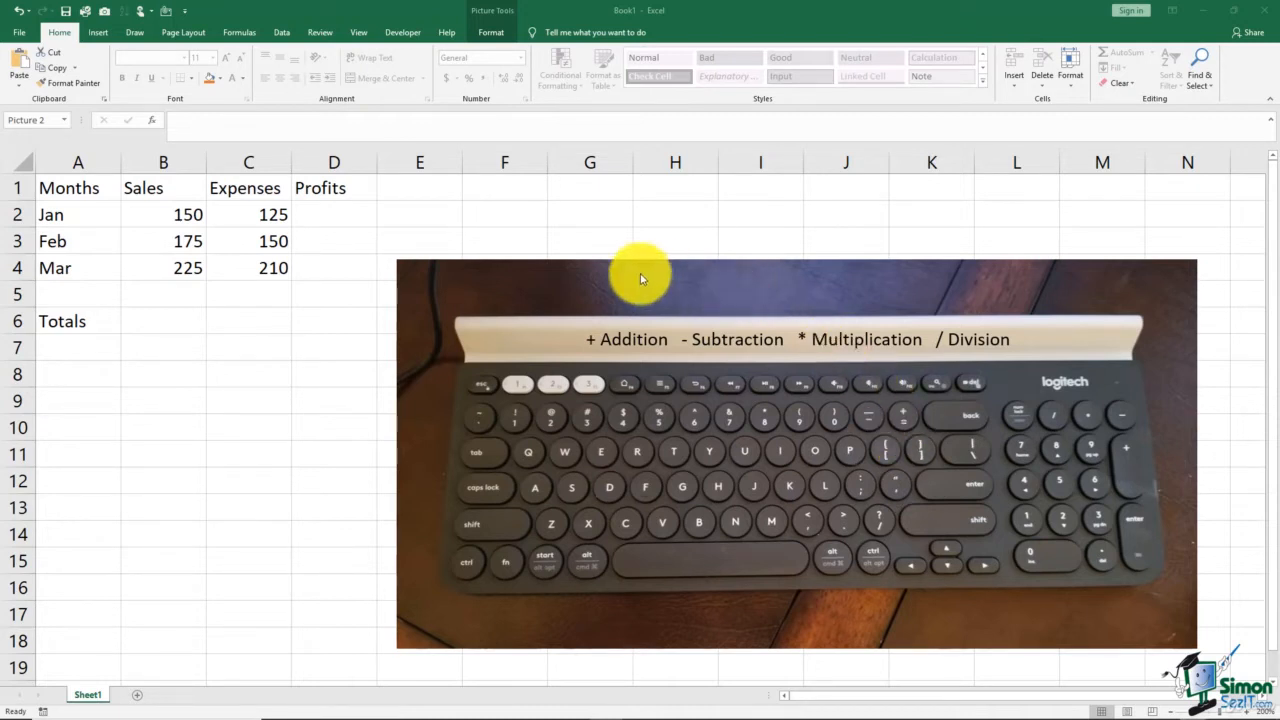
pyautogui.click(164, 320)
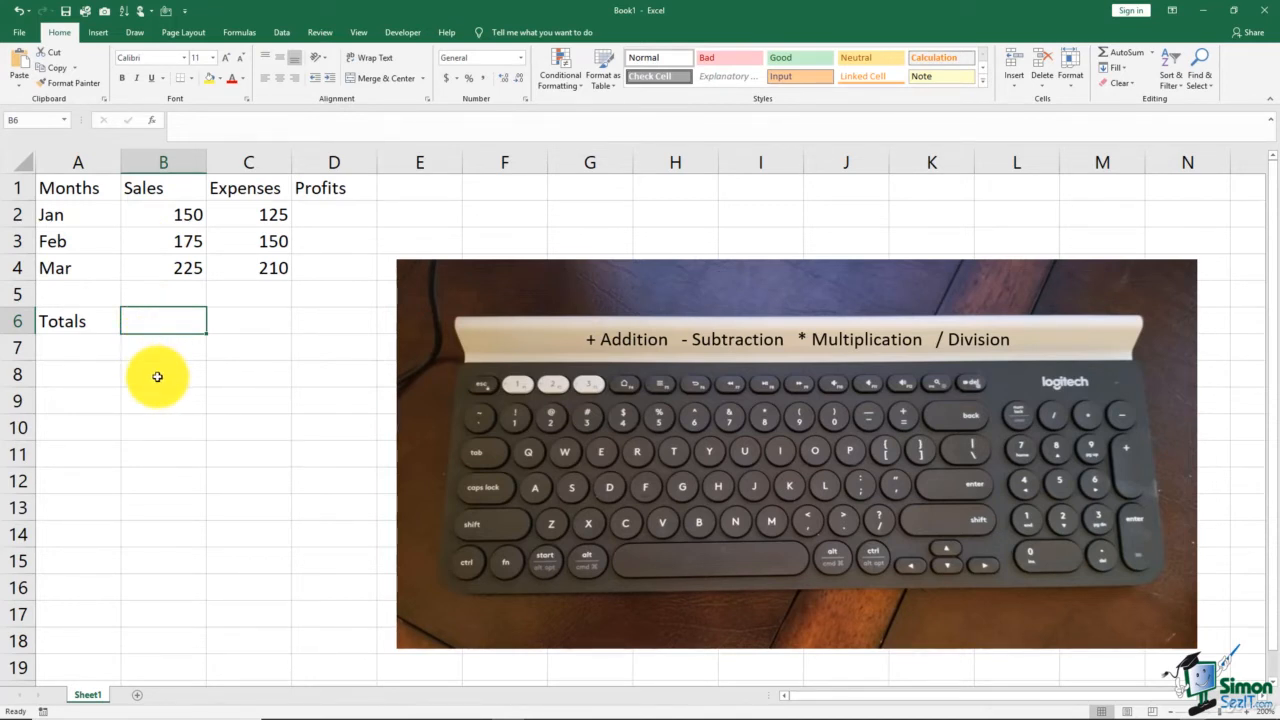
pyautogui.write('=')
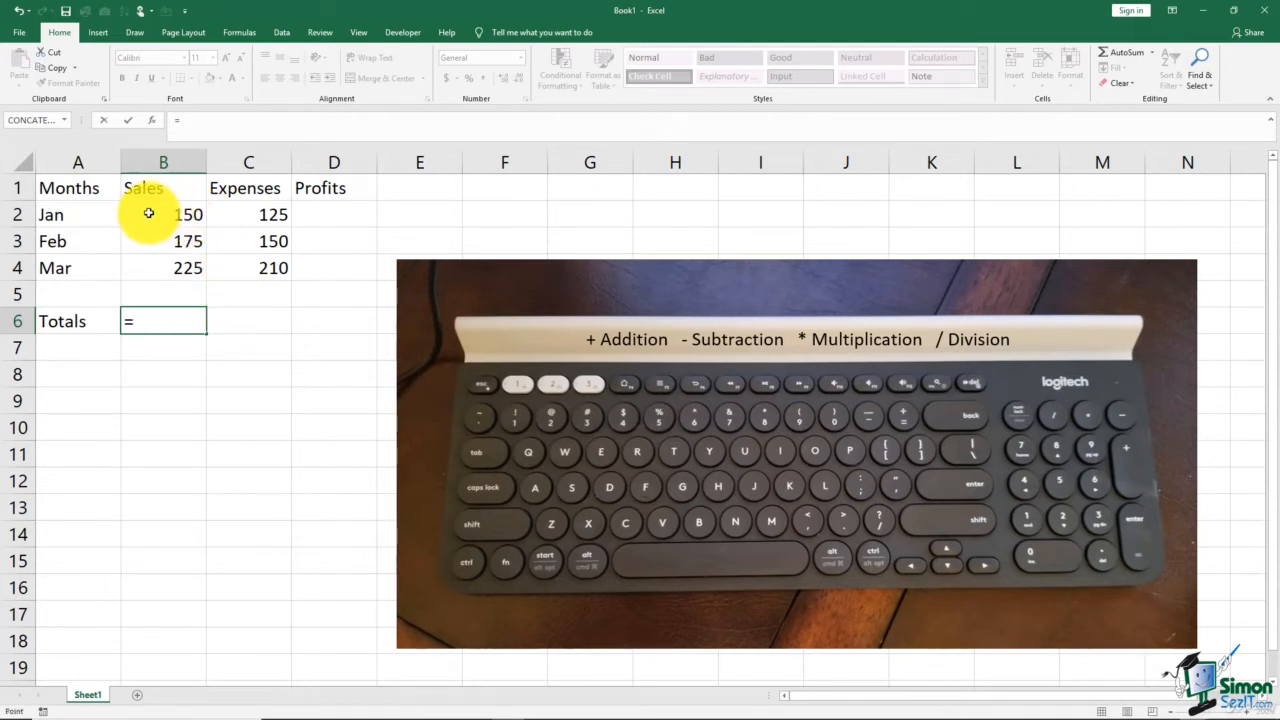
pyautogui.click(148, 213)
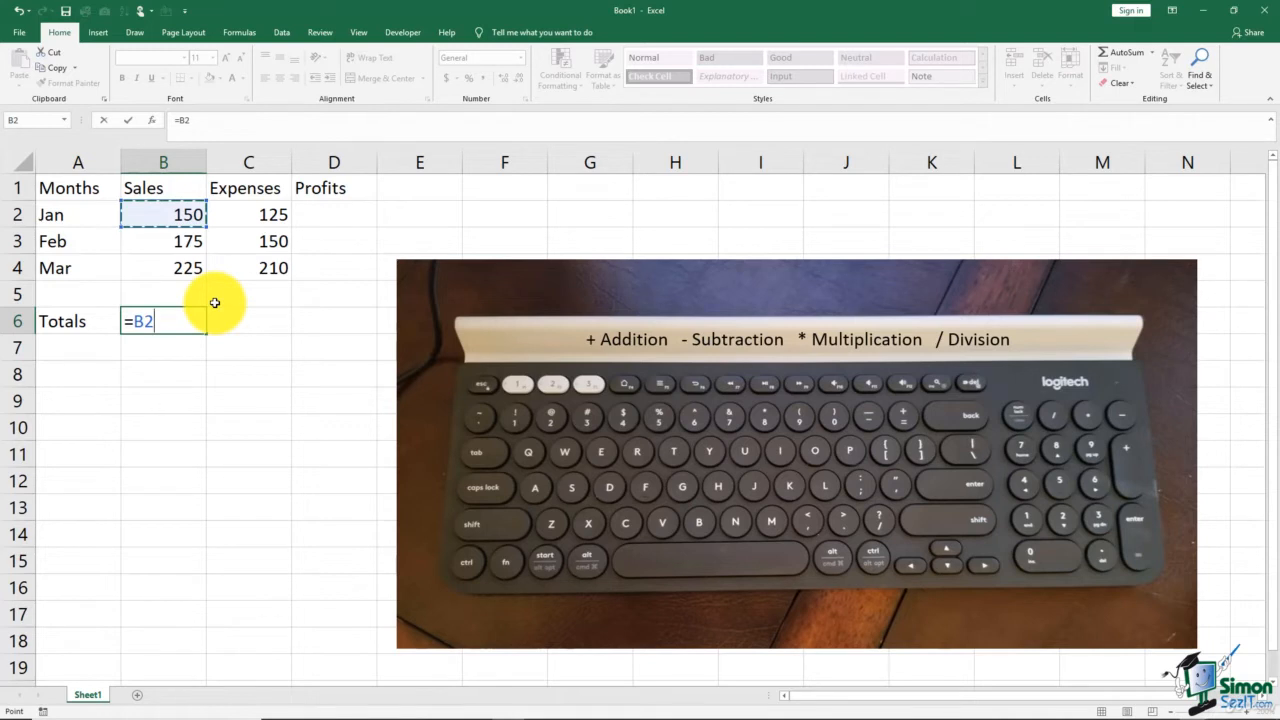
pyautogui.write('+')
pyautogui.click(188, 246)
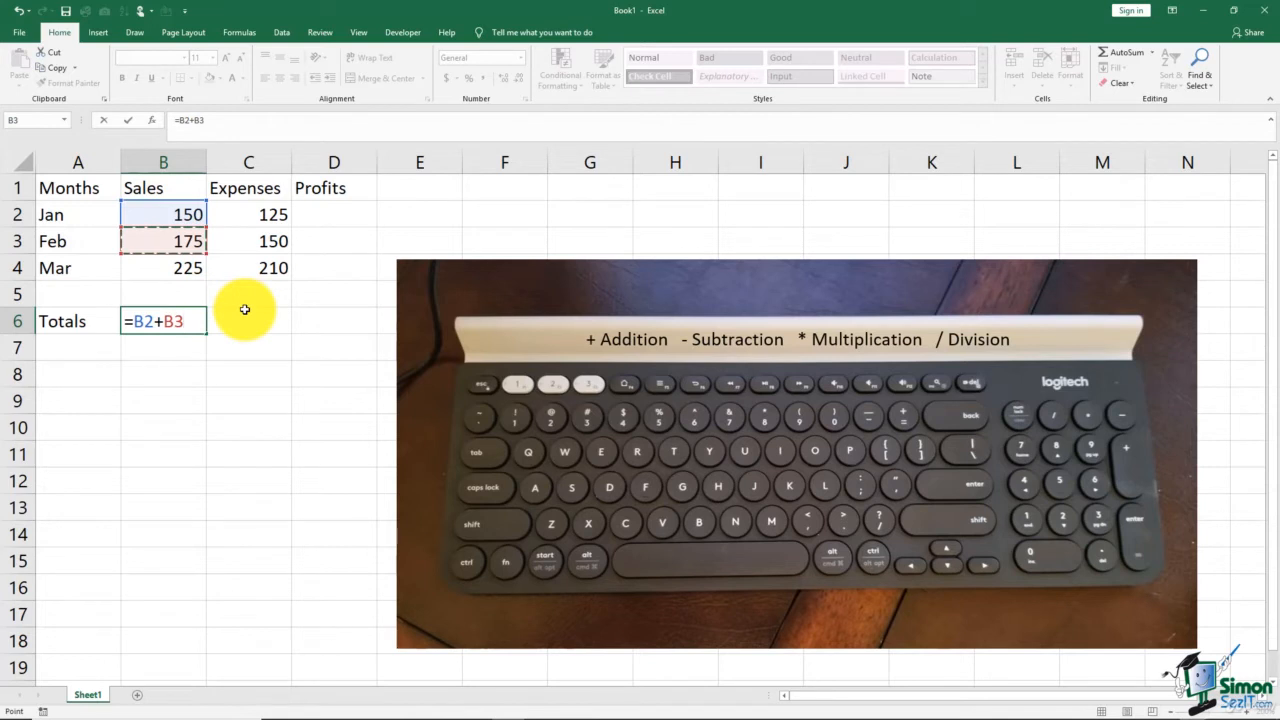
pyautogui.write('+')
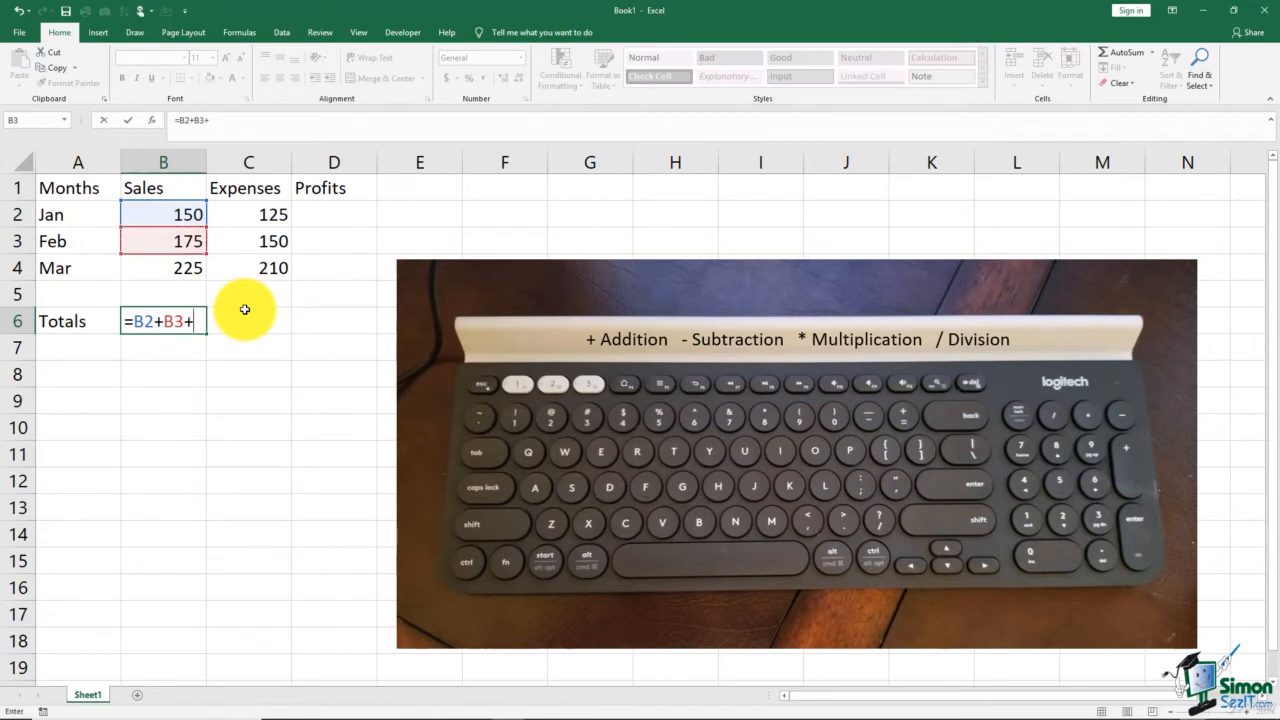
pyautogui.click(183, 274)
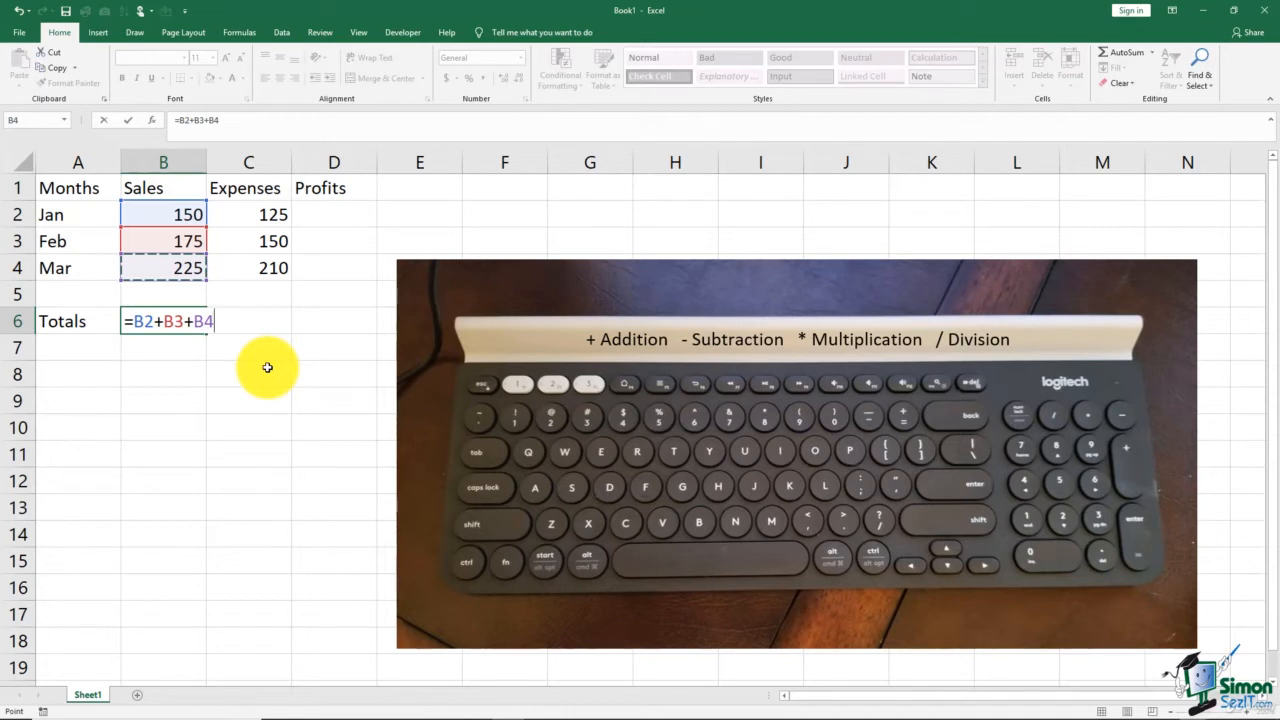
pyautogui.write('+')
pyautogui.press('Return')
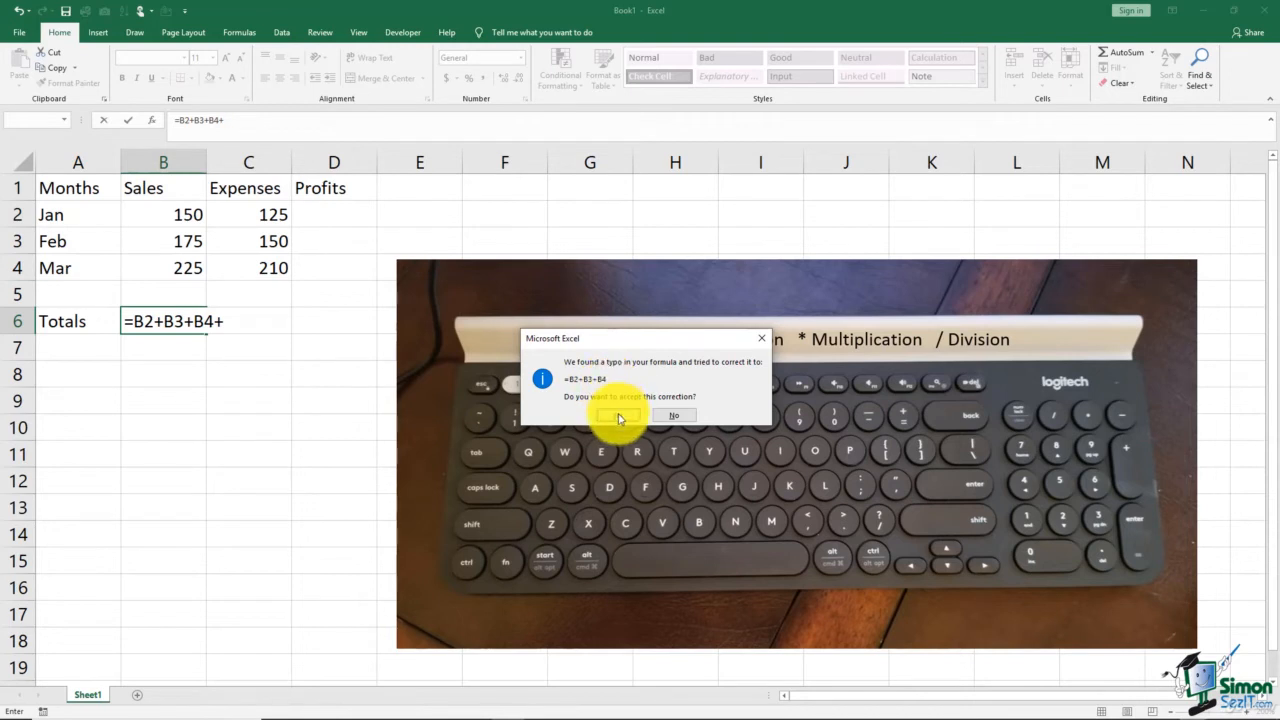
pyautogui.click(618, 415)
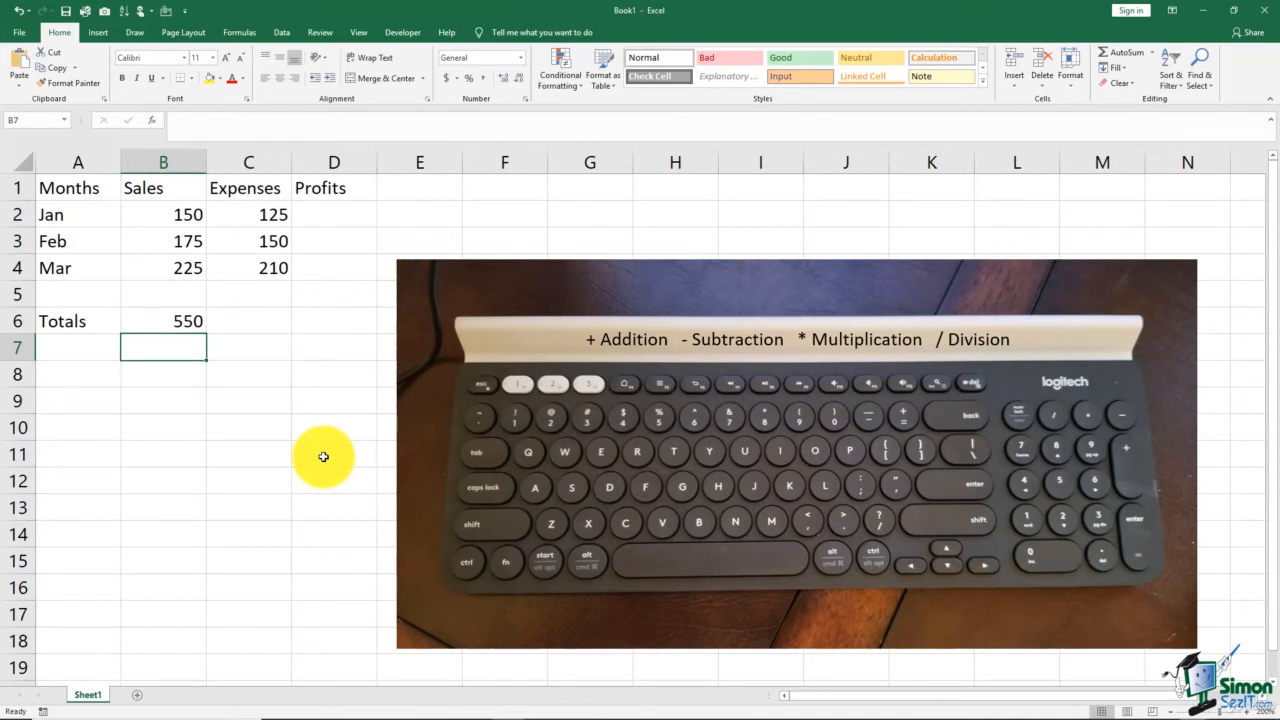
# Open the Sales total in B6 for editing to inspect its formula, then close it.
pyautogui.click(189, 320)
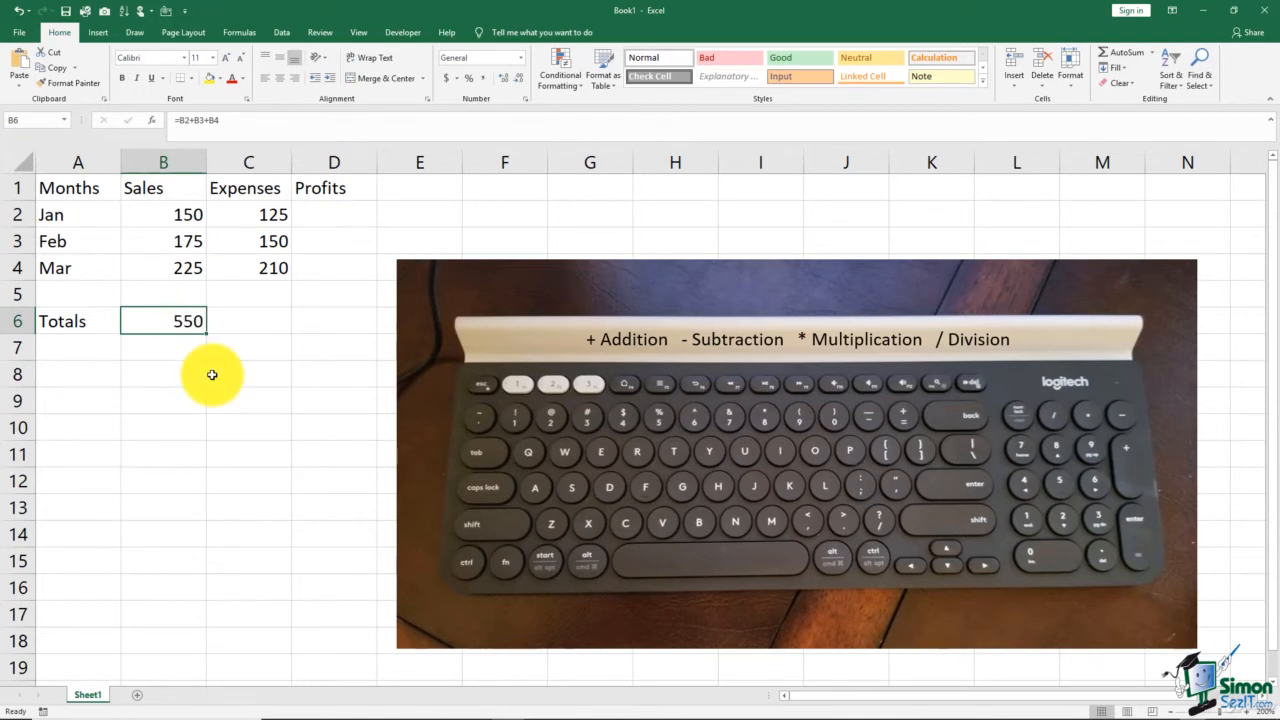
pyautogui.doubleClick(185, 320)
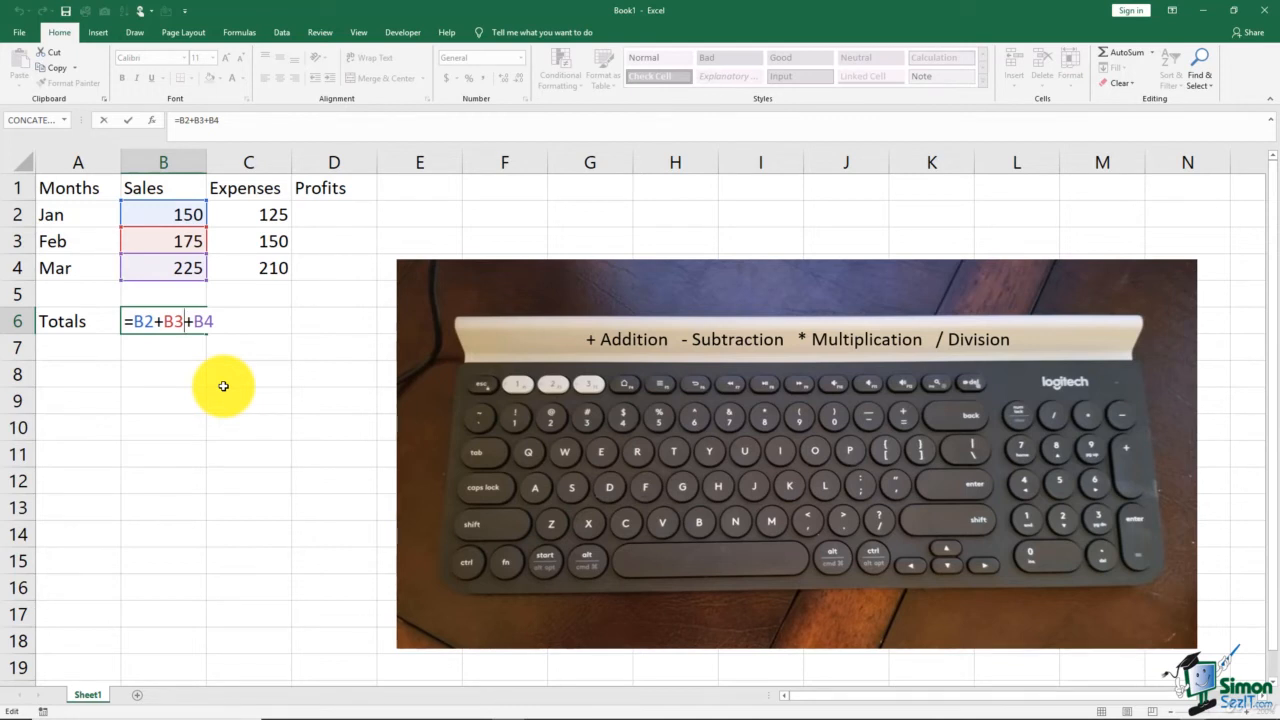
pyautogui.press('Return')
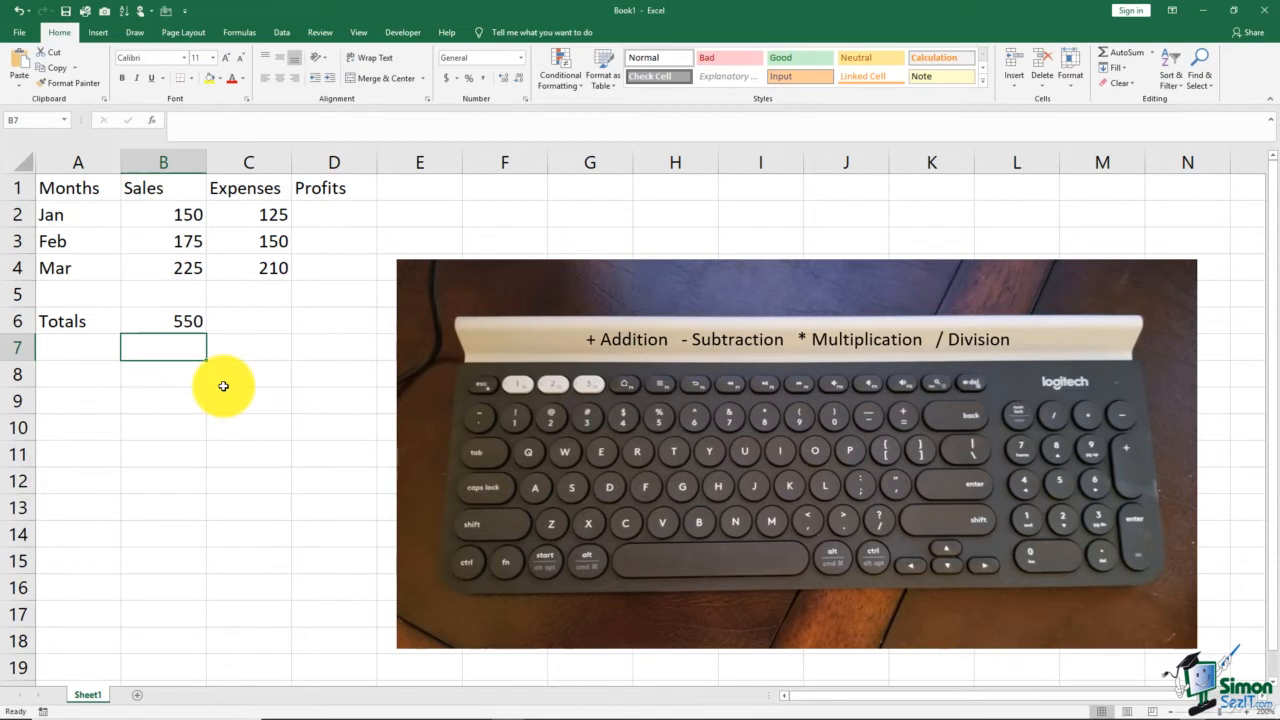
# In C6, enter the formula =C2+C3+C4 to total the expenses.
pyautogui.click(263, 322)
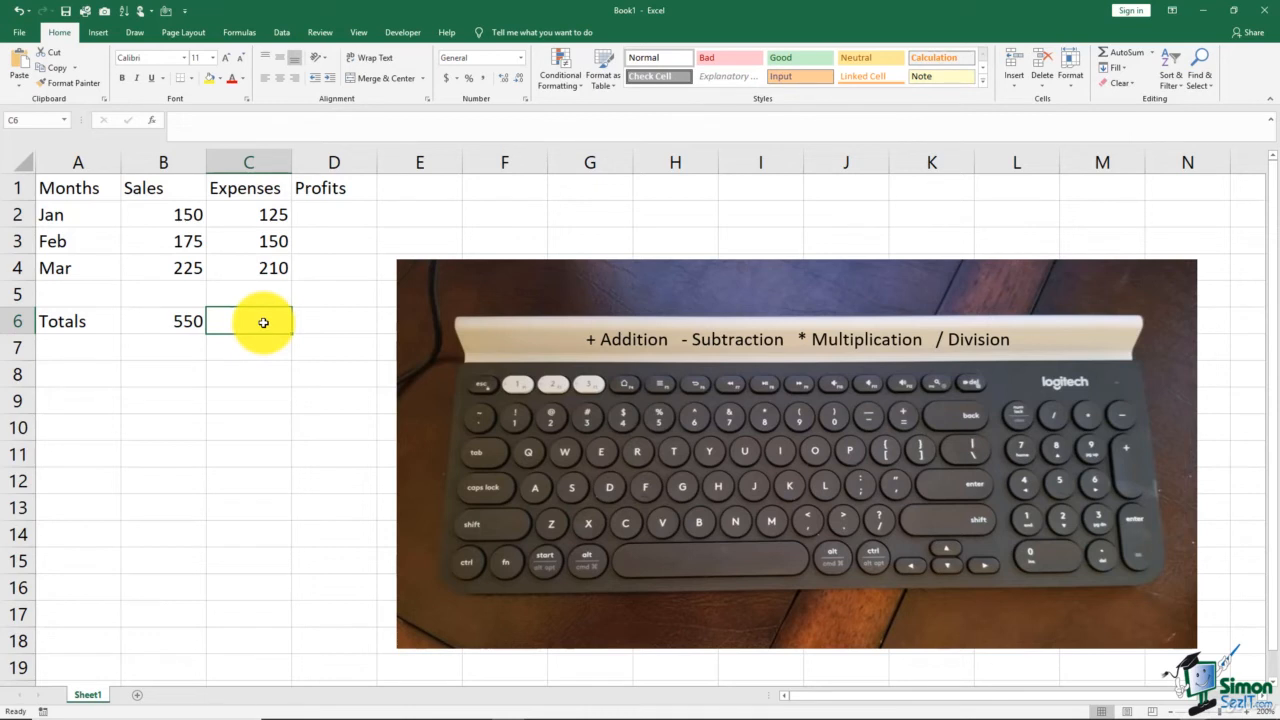
pyautogui.write('=')
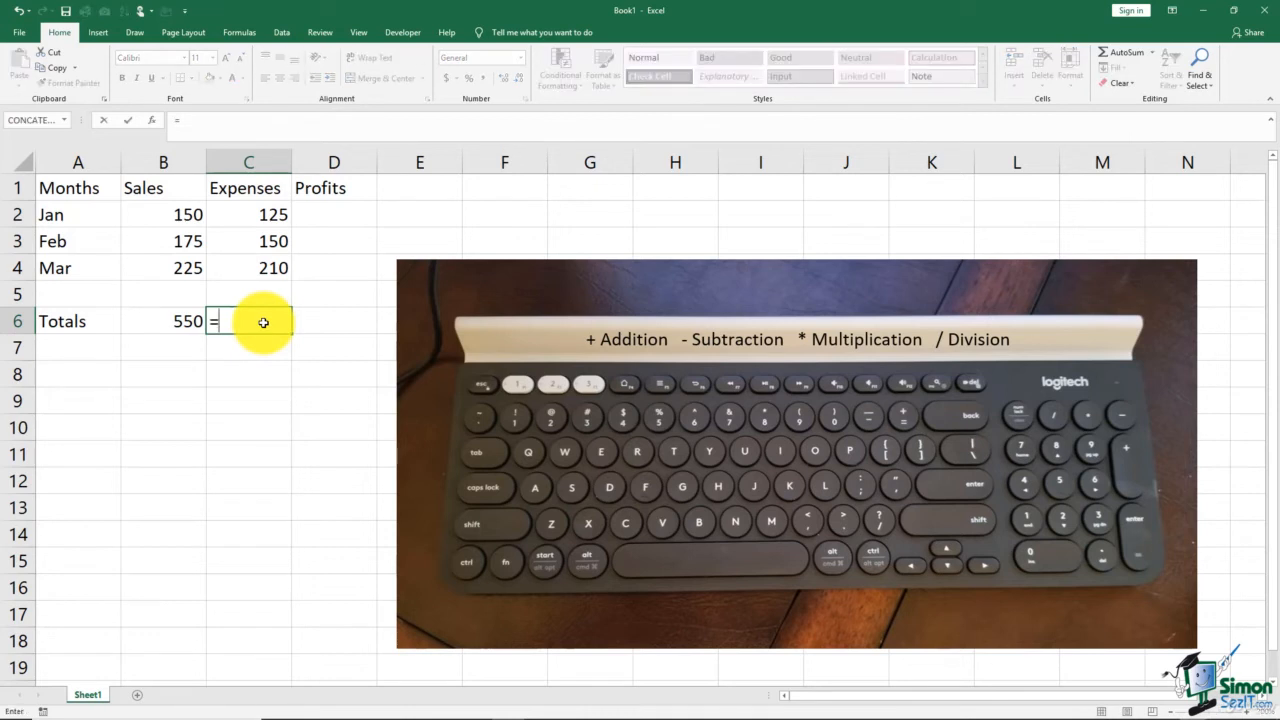
pyautogui.click(263, 215)
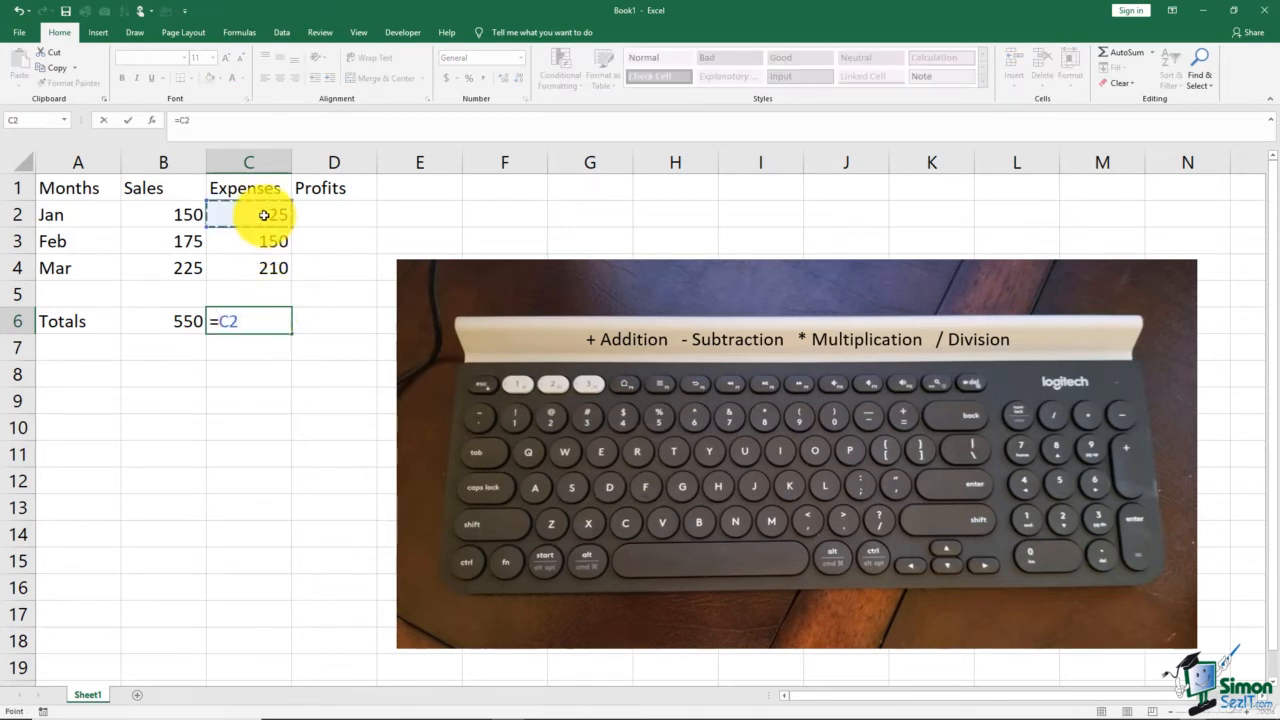
pyautogui.write('+')
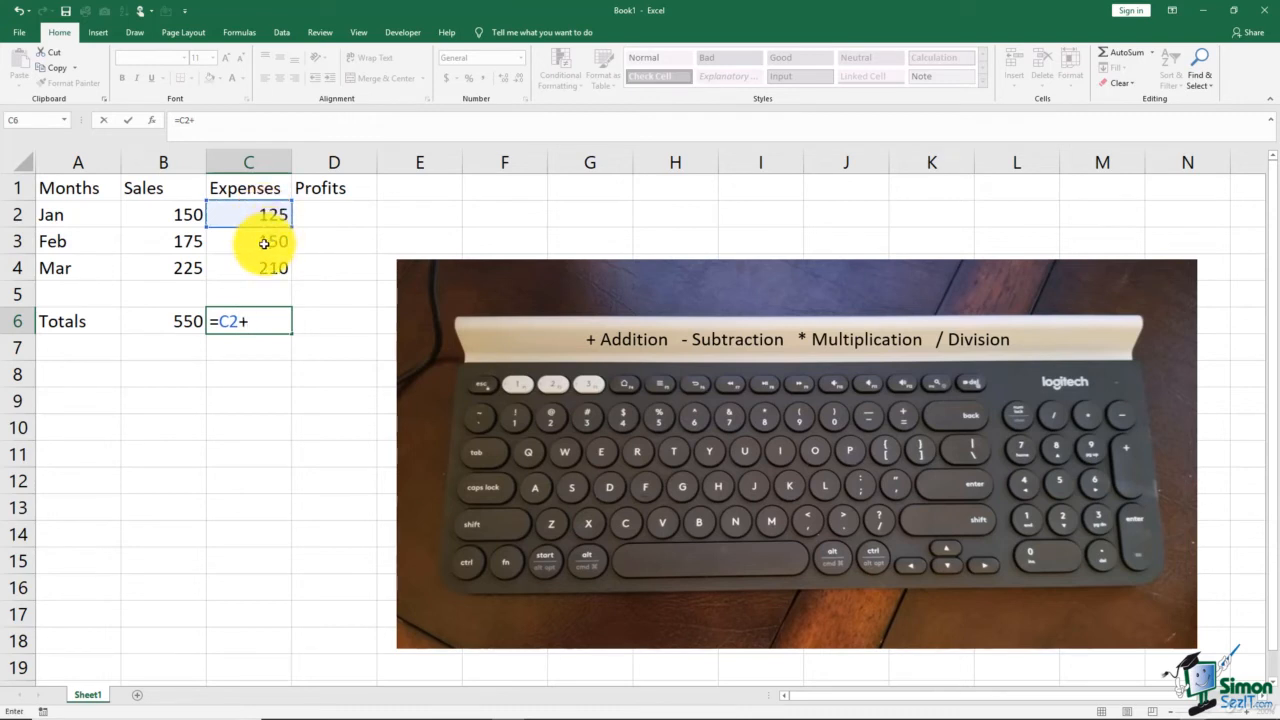
pyautogui.click(263, 243)
pyautogui.write('+')
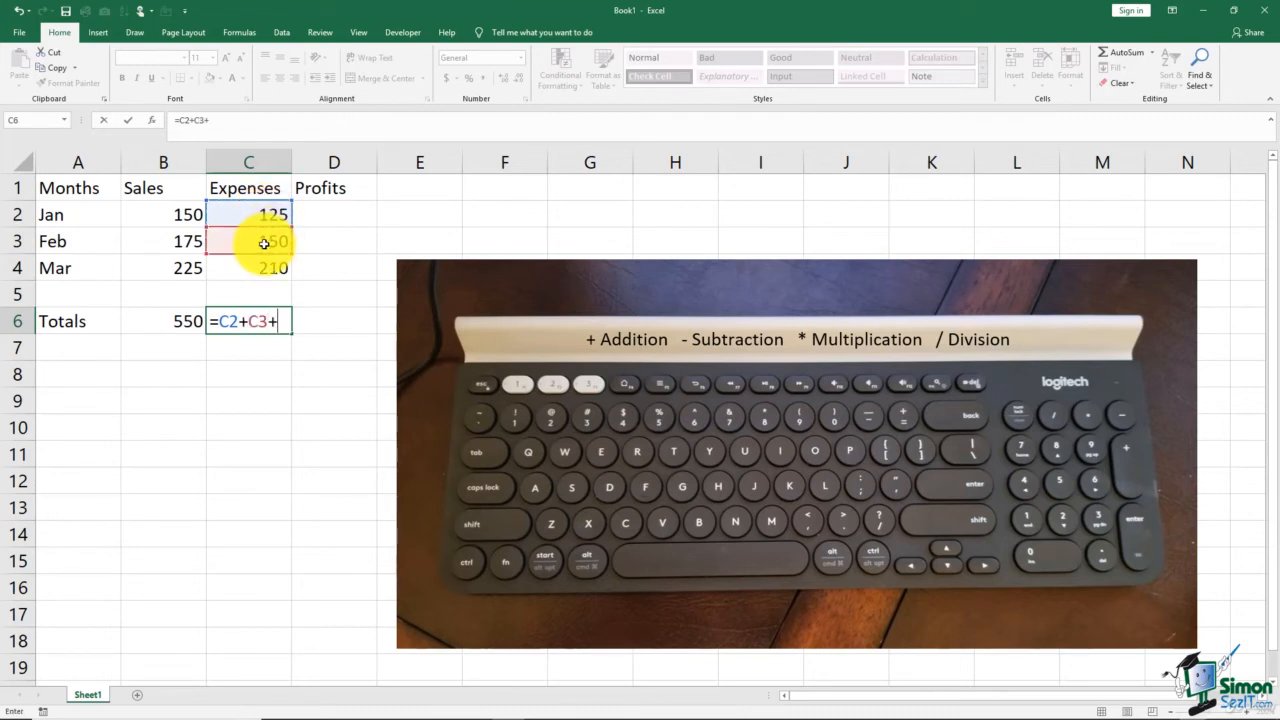
pyautogui.click(263, 268)
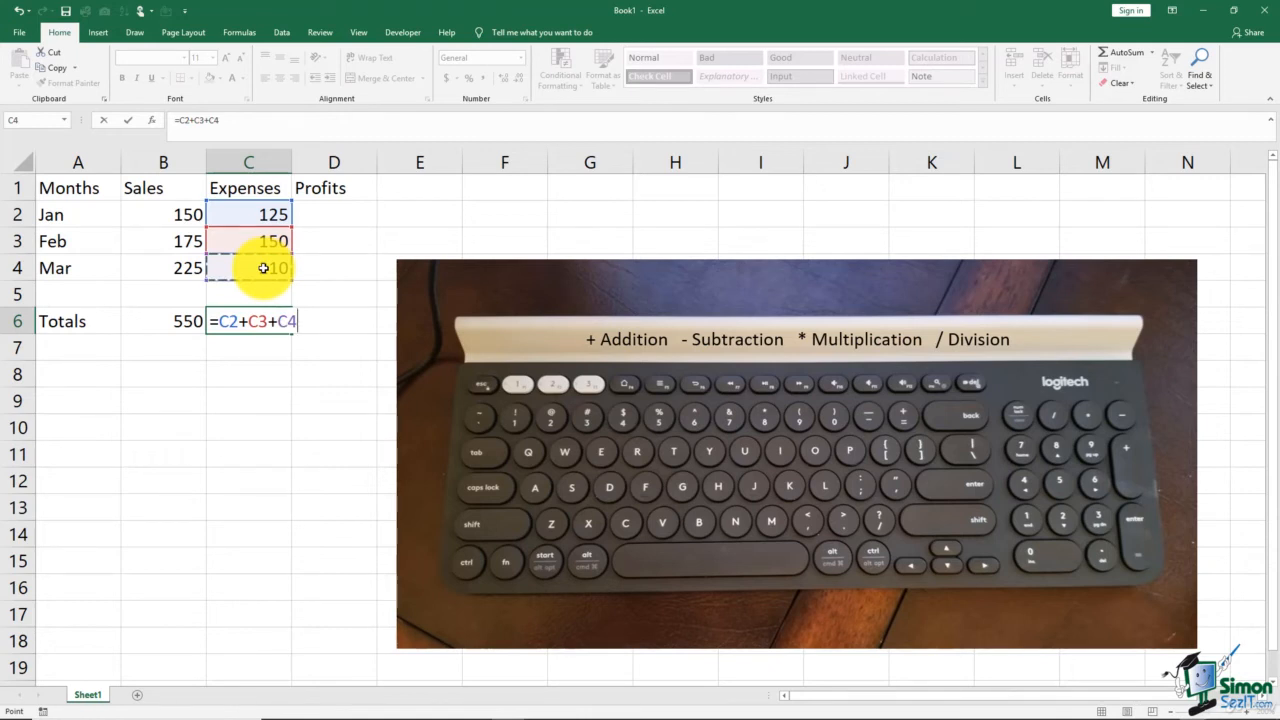
pyautogui.press('Return')
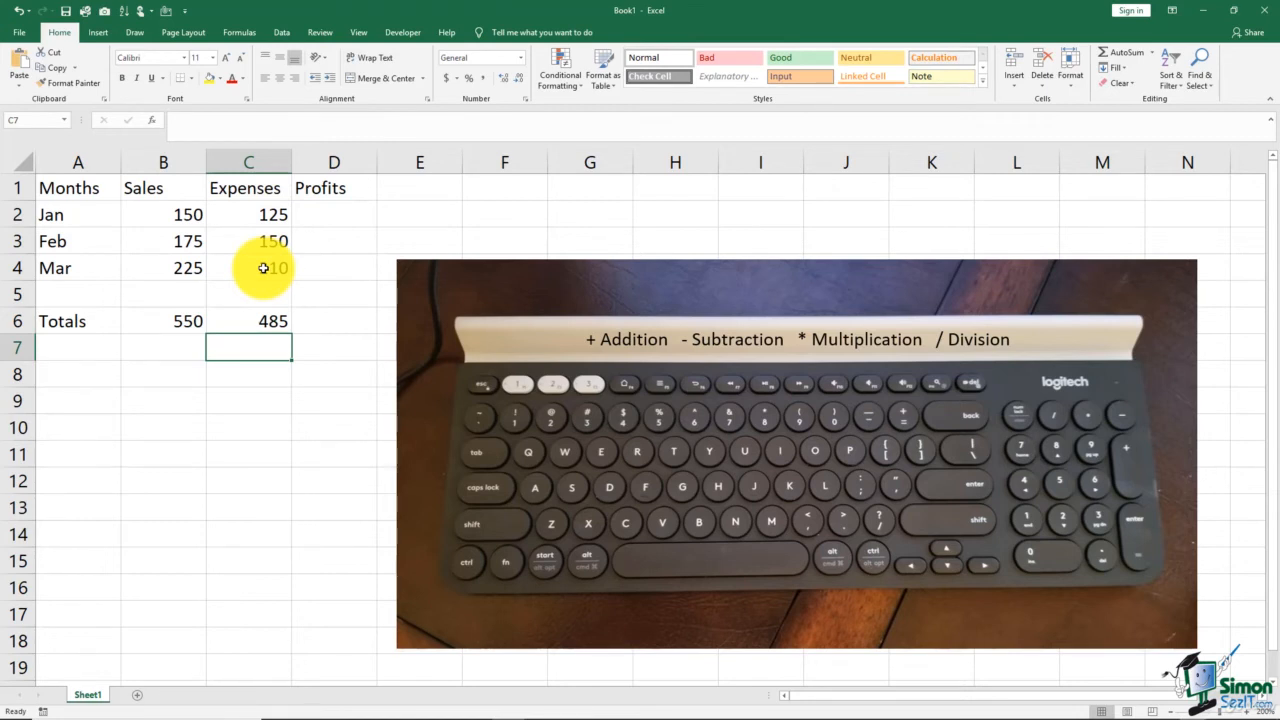
# Inspect the formulas of the totals in C6 and B6 in the formula bar.
pyautogui.click(263, 322)
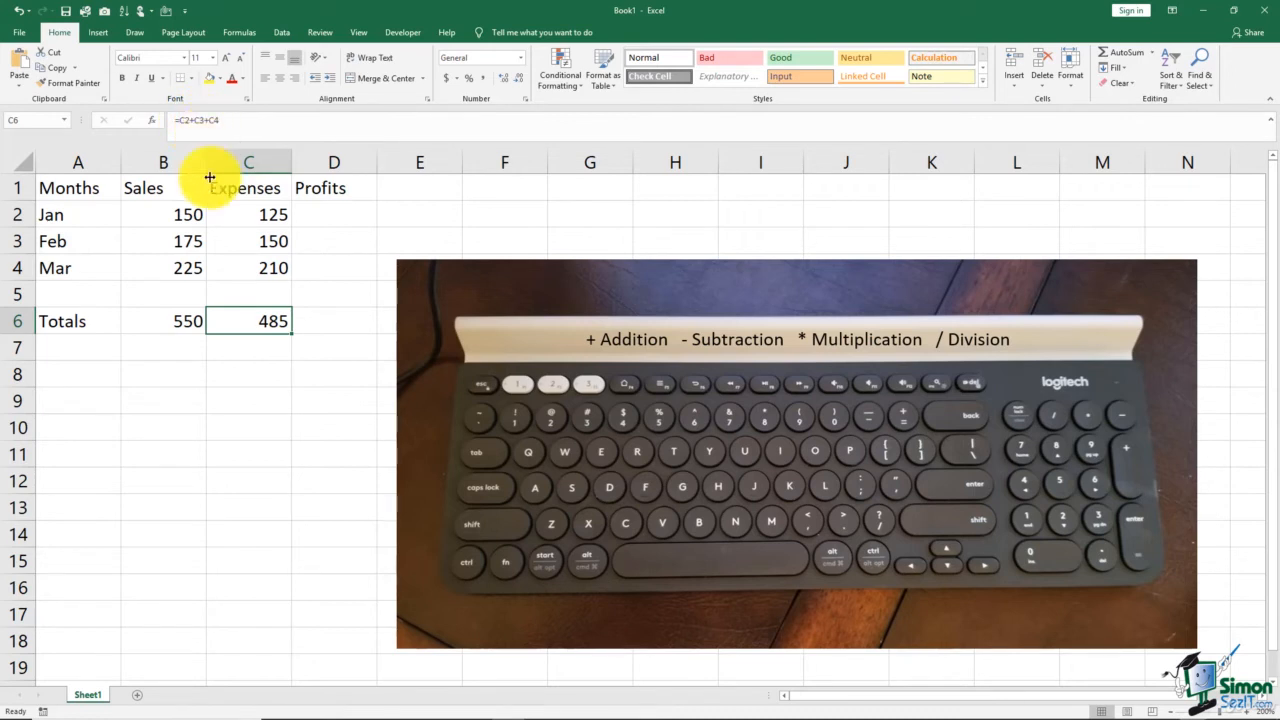
pyautogui.click(181, 322)
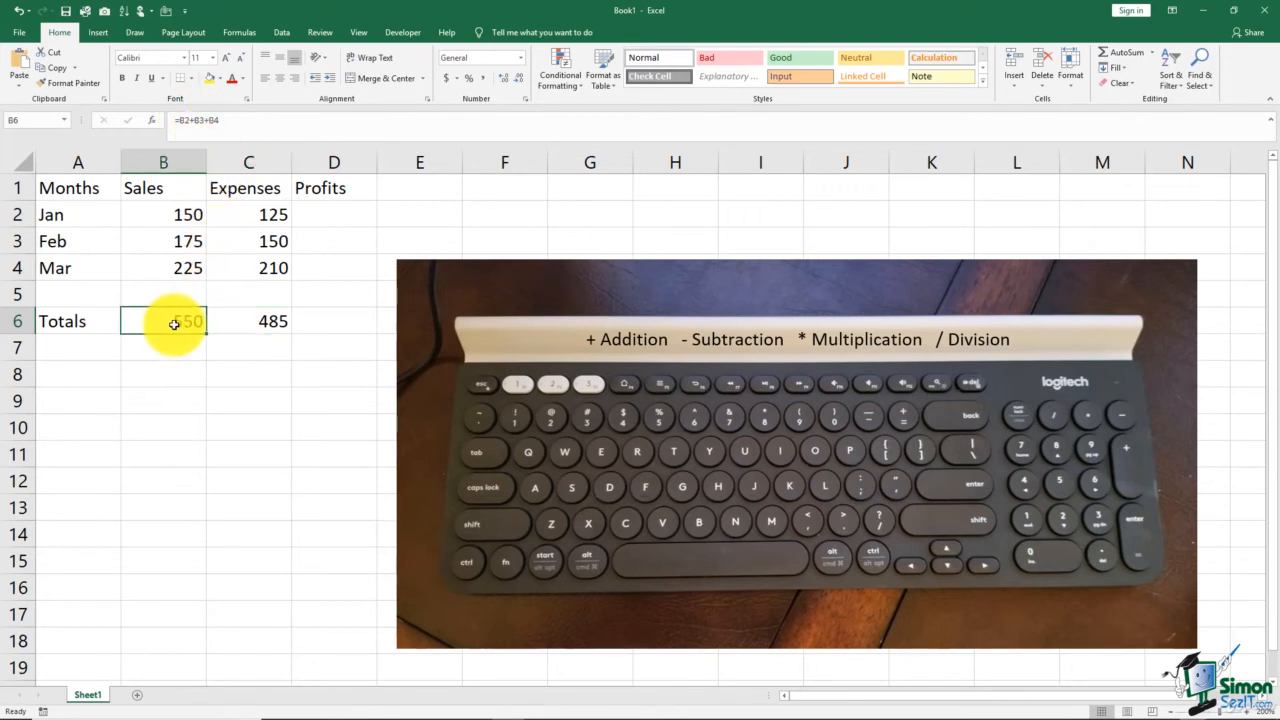
pyautogui.click(228, 124)
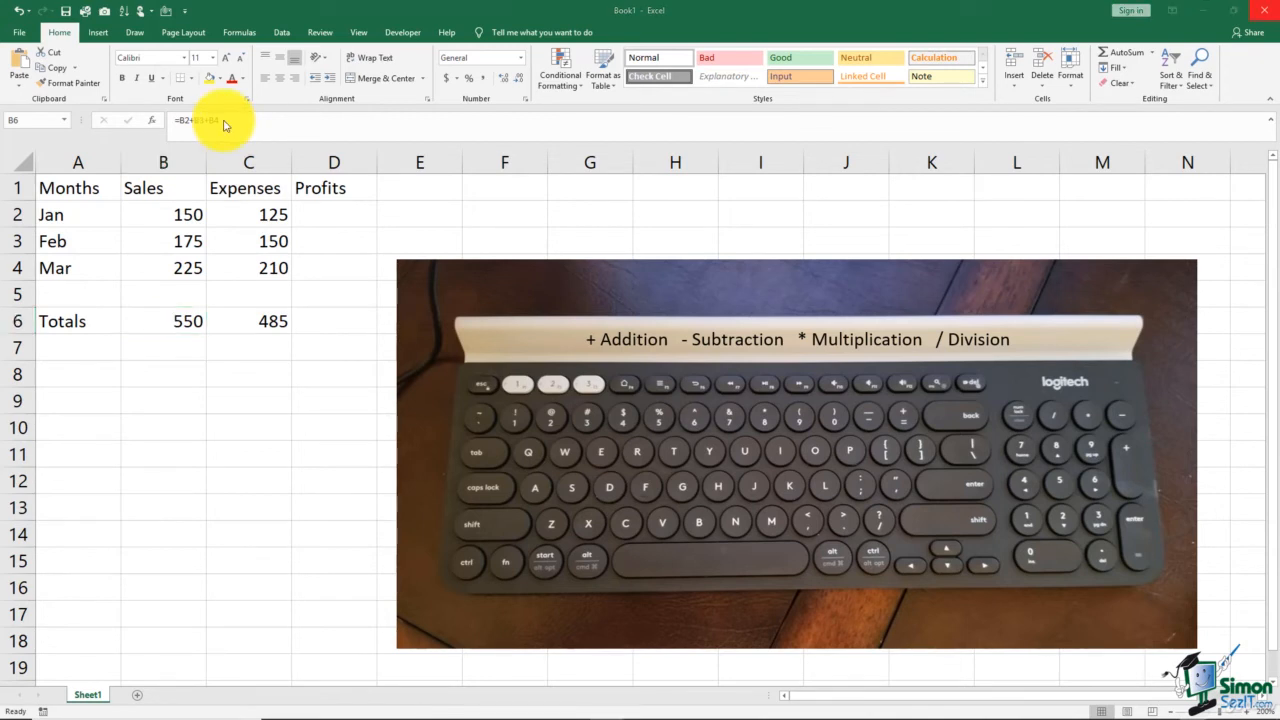
pyautogui.press('Escape')
# In D2, enter the formula =B2-C2 to calculate January's profit.
pyautogui.click(328, 215)
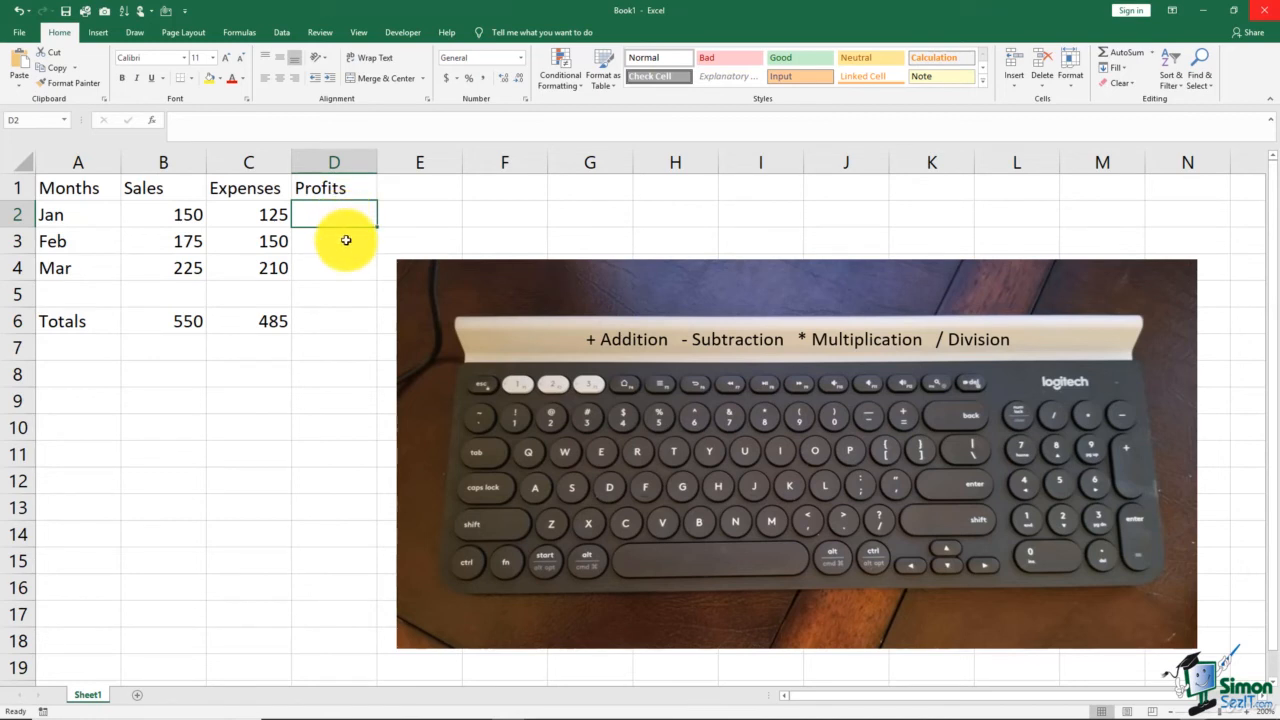
pyautogui.write('=')
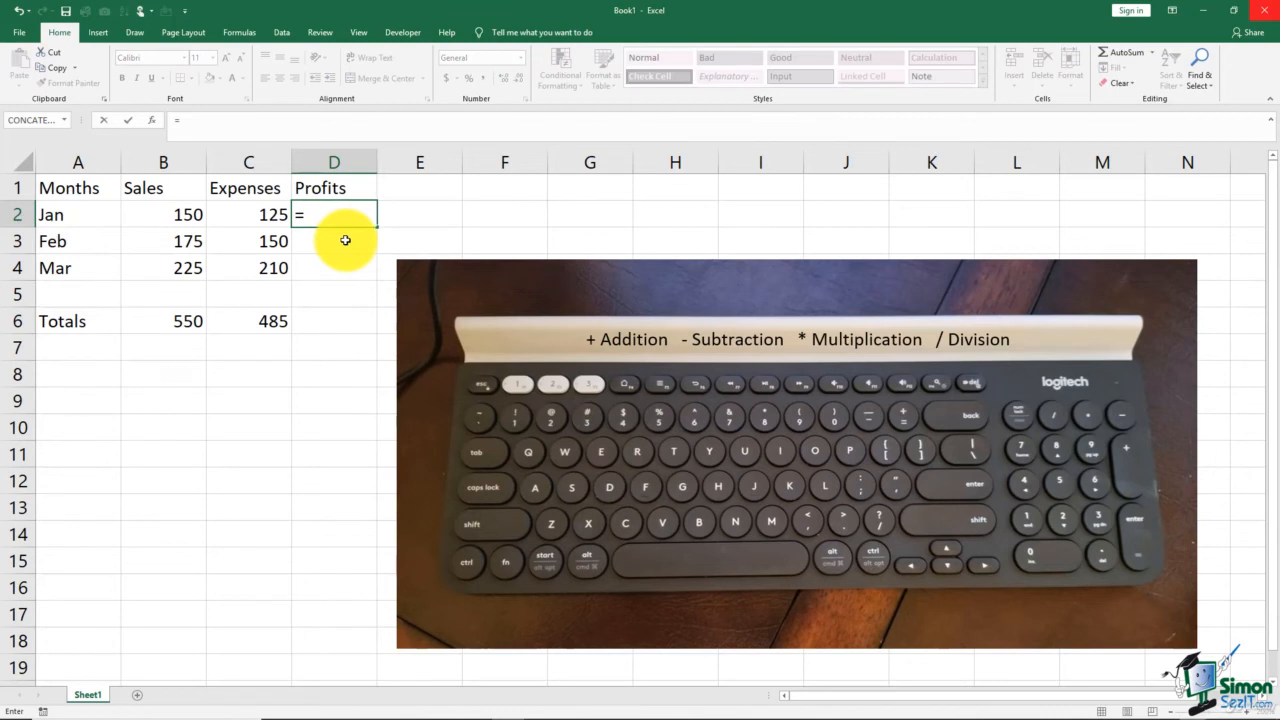
pyautogui.click(185, 215)
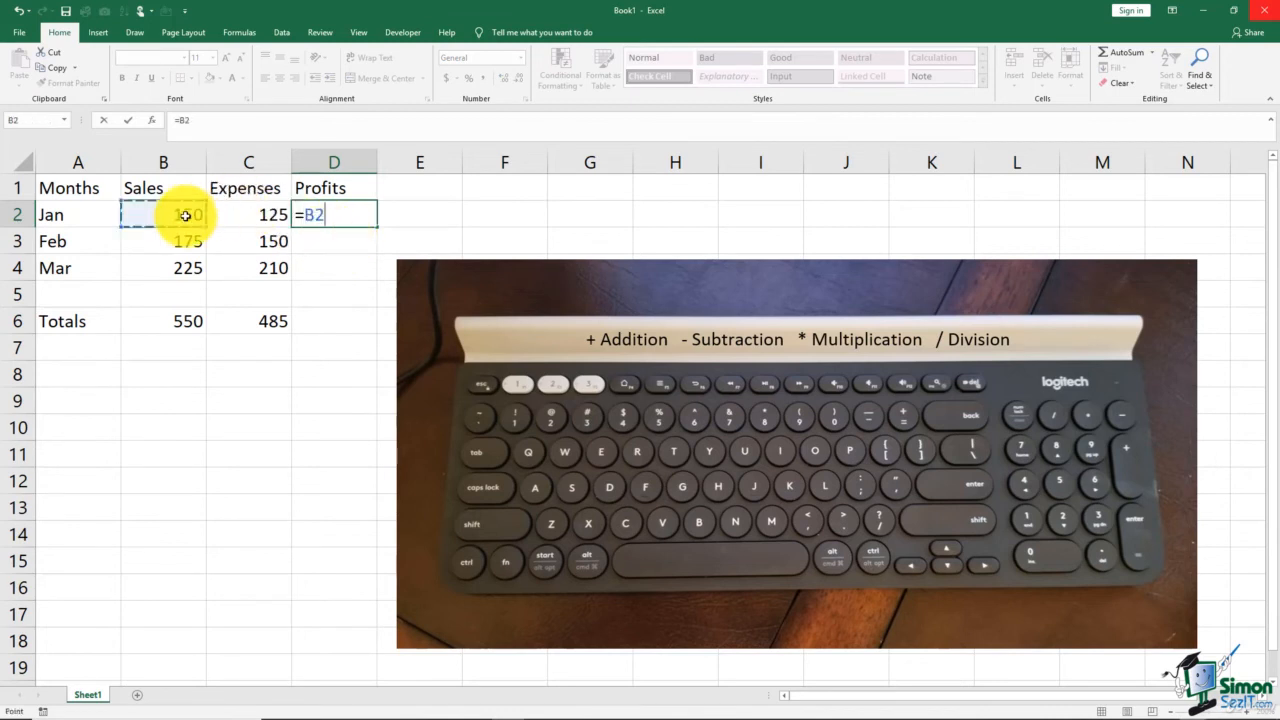
pyautogui.write('-')
pyautogui.click(226, 215)
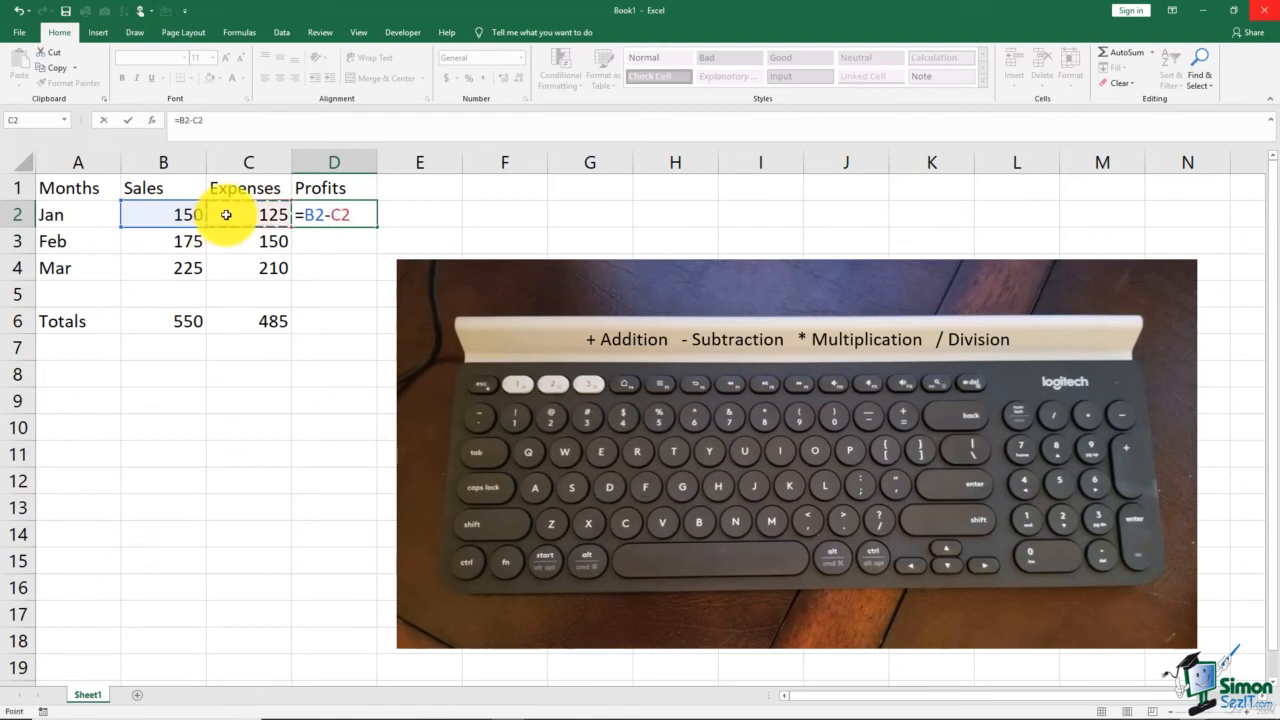
pyautogui.press('Return')
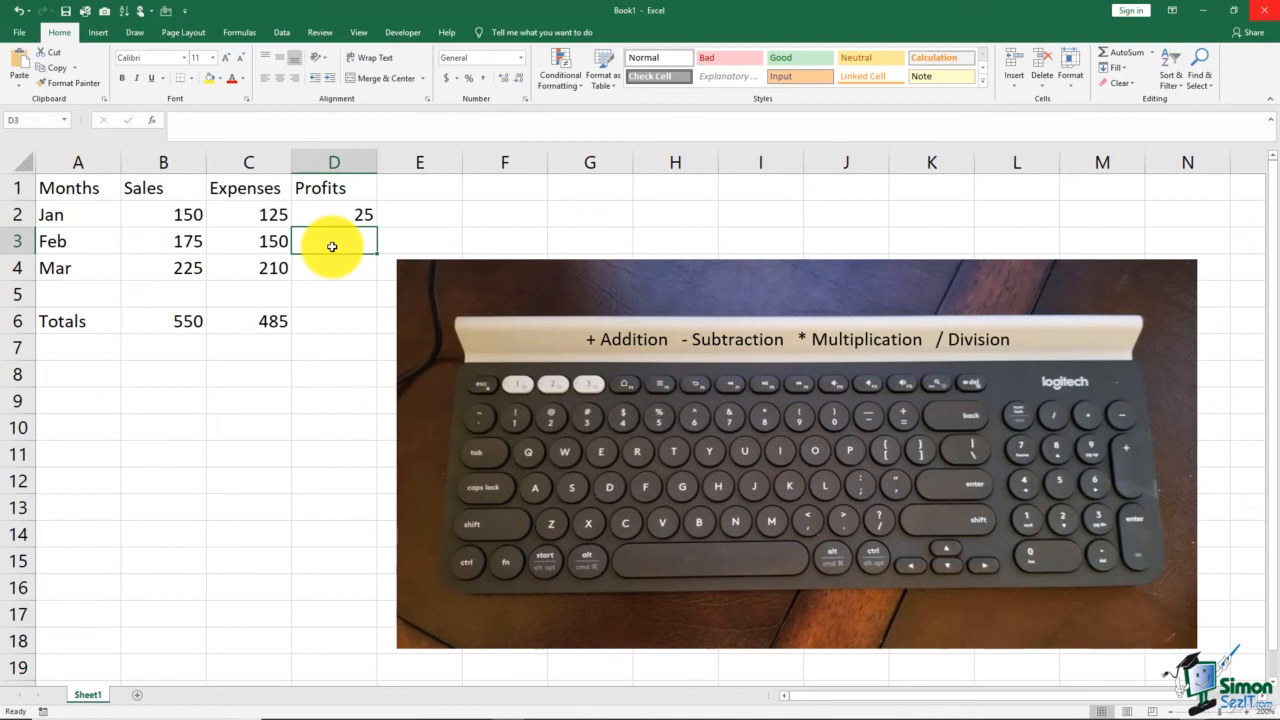
# In D3, enter the formula =B3-C3 to calculate February's profit.
pyautogui.write('=')
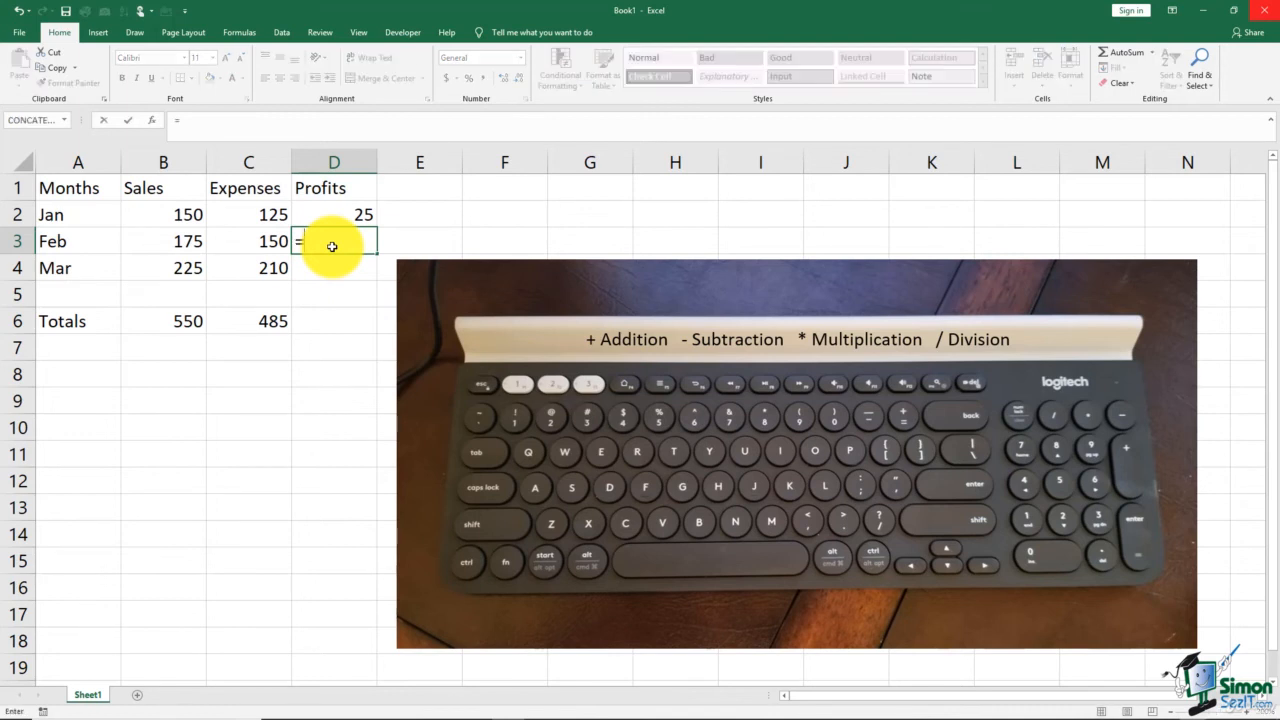
pyautogui.click(187, 241)
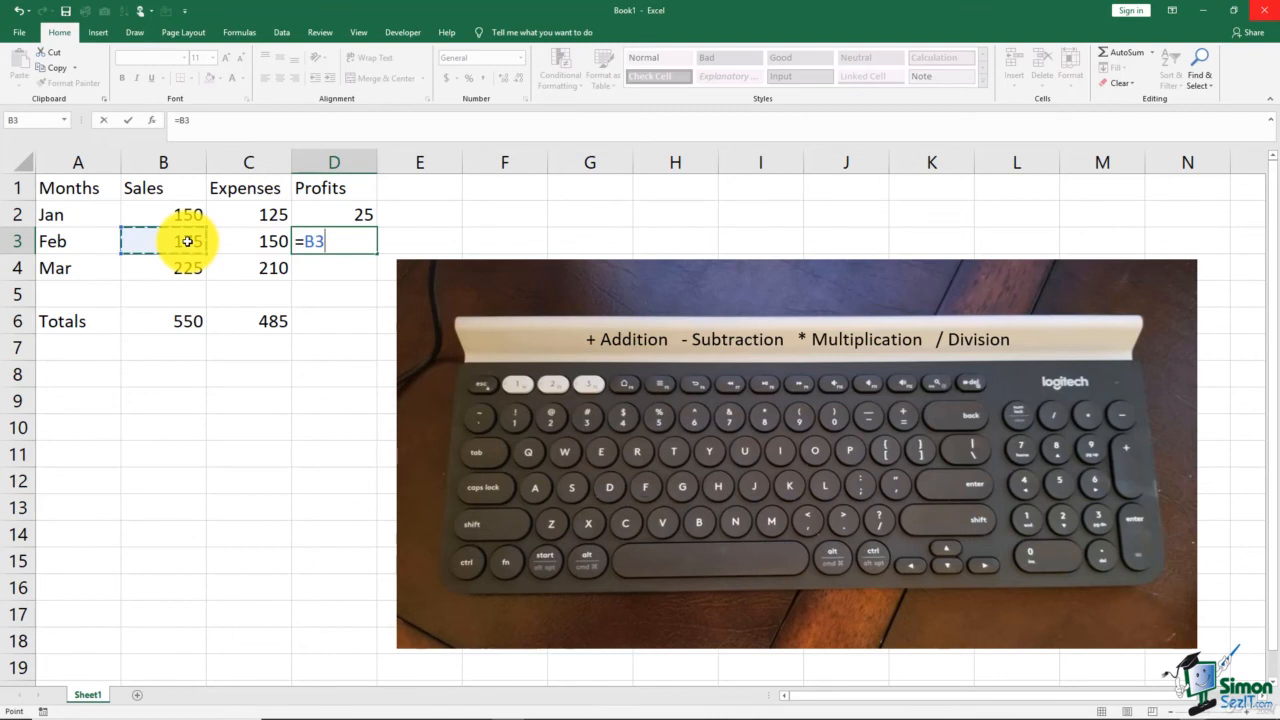
pyautogui.write('-')
pyautogui.click(229, 239)
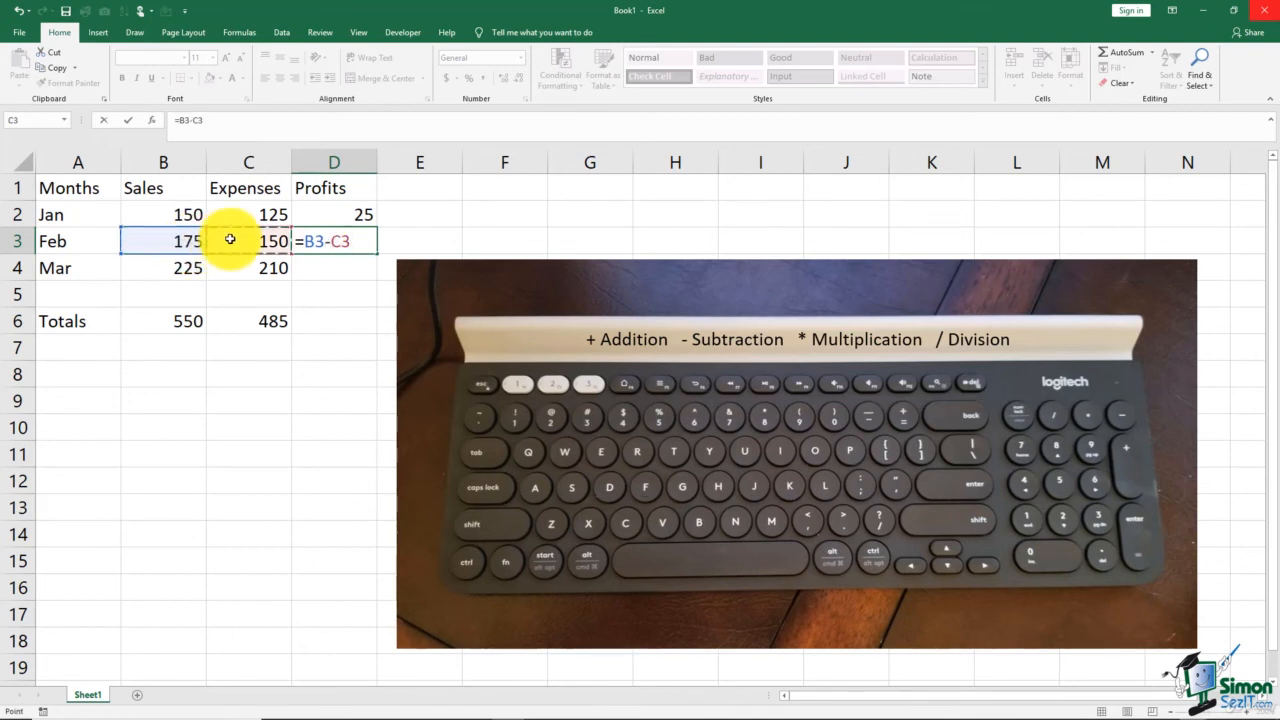
pyautogui.press('Return')
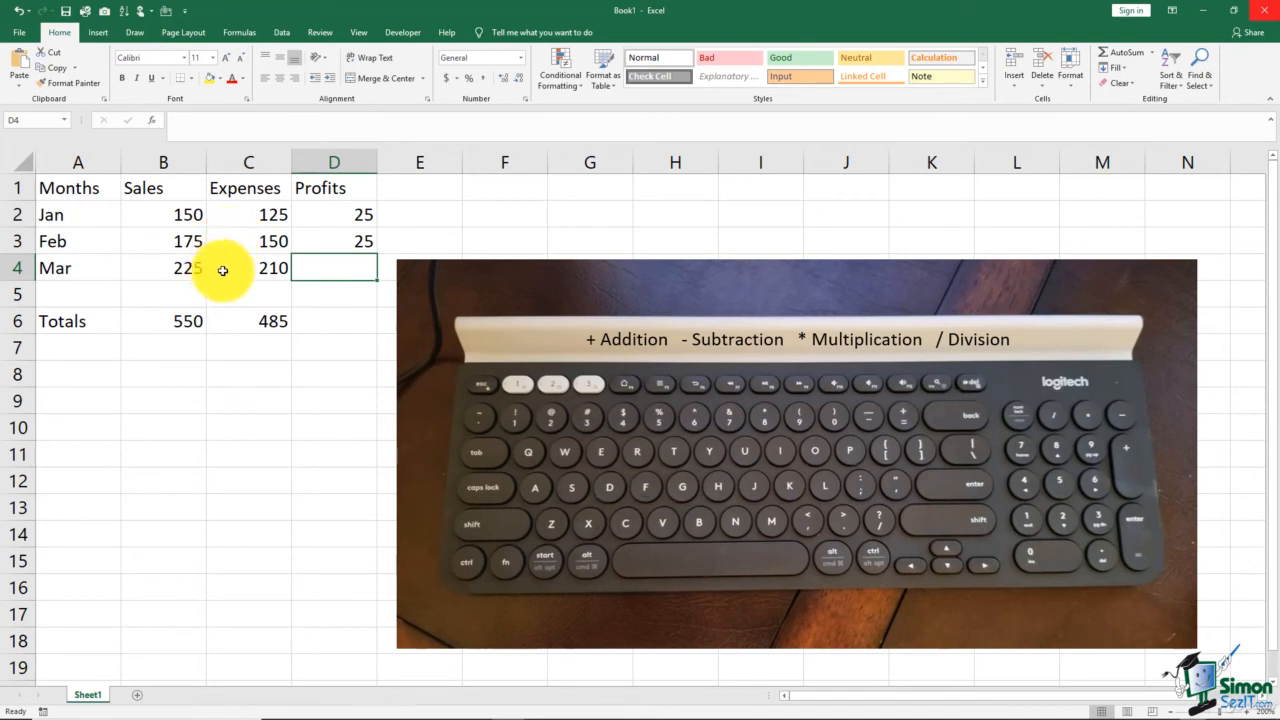
# In D4, enter the formula =B4-C4 to calculate March's profit.
pyautogui.write('=')
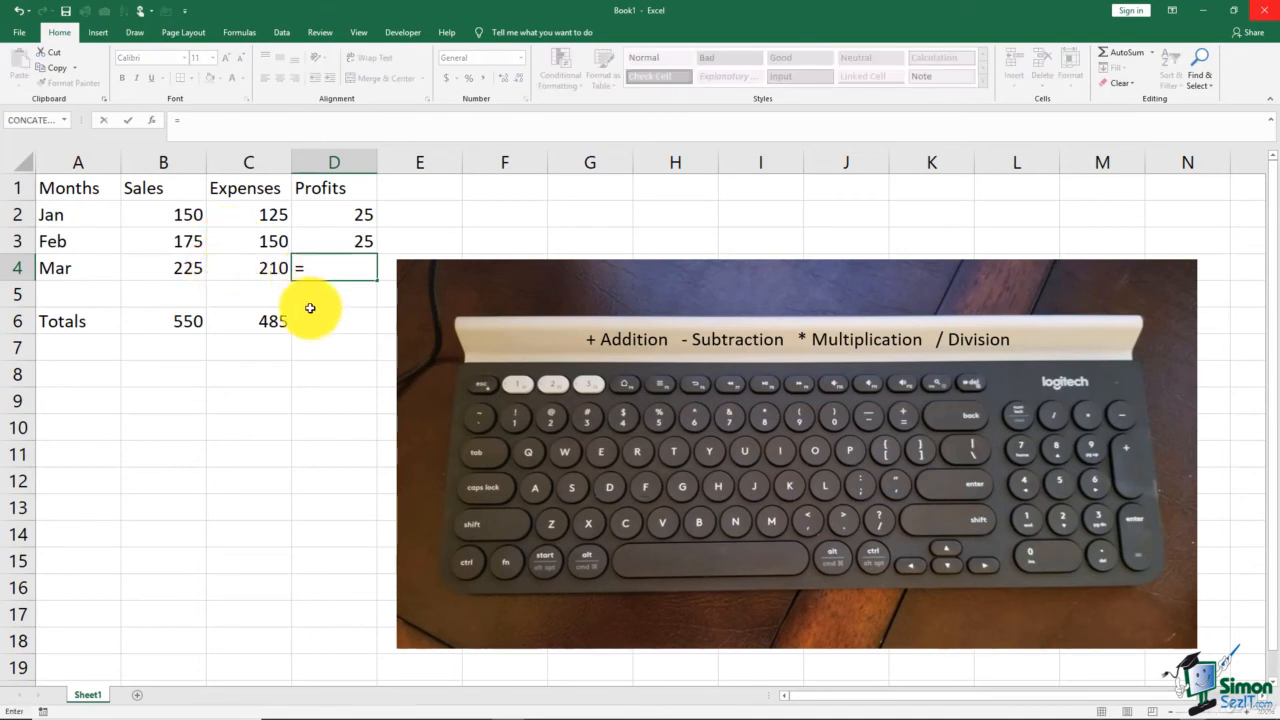
pyautogui.click(187, 270)
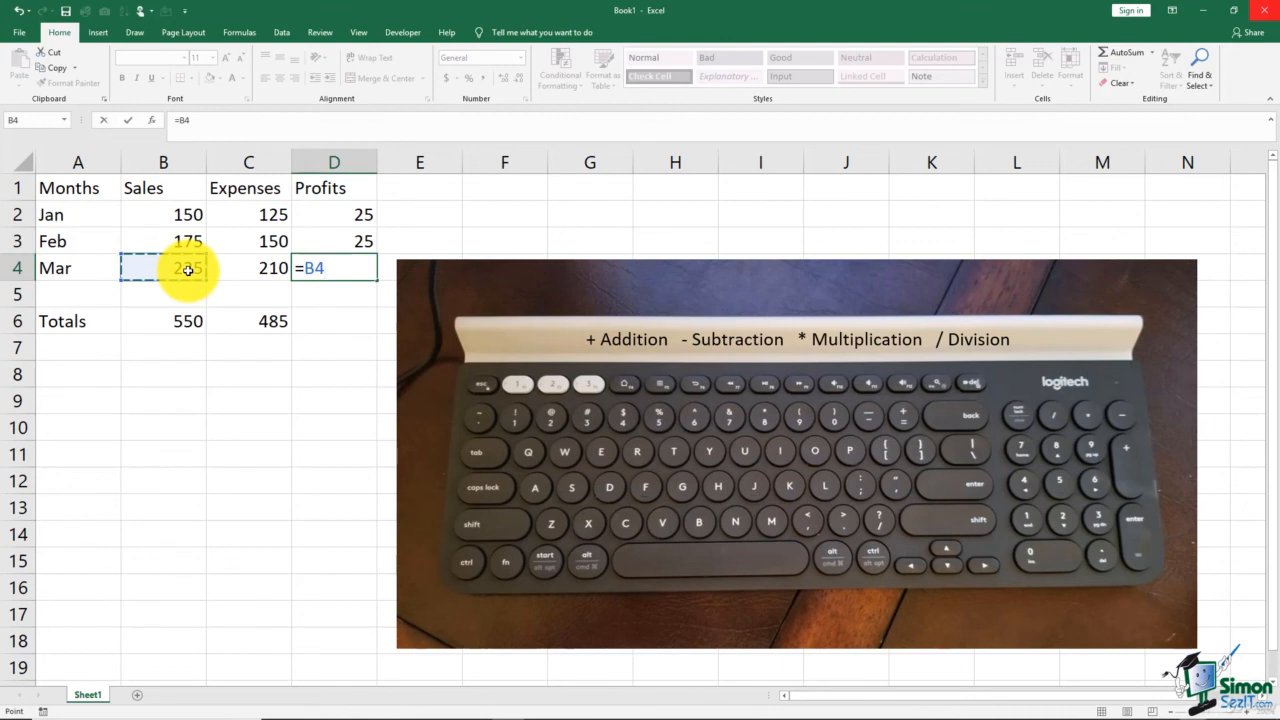
pyautogui.write('-')
pyautogui.click(247, 269)
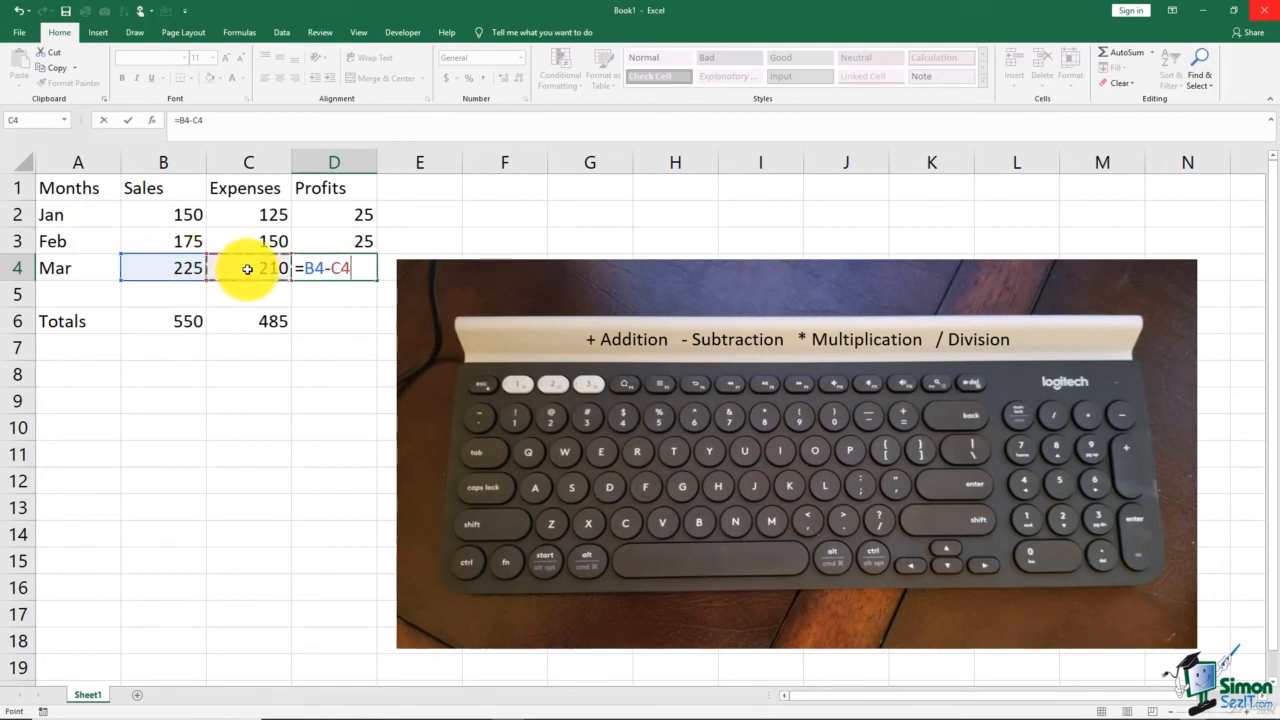
pyautogui.press('Return')
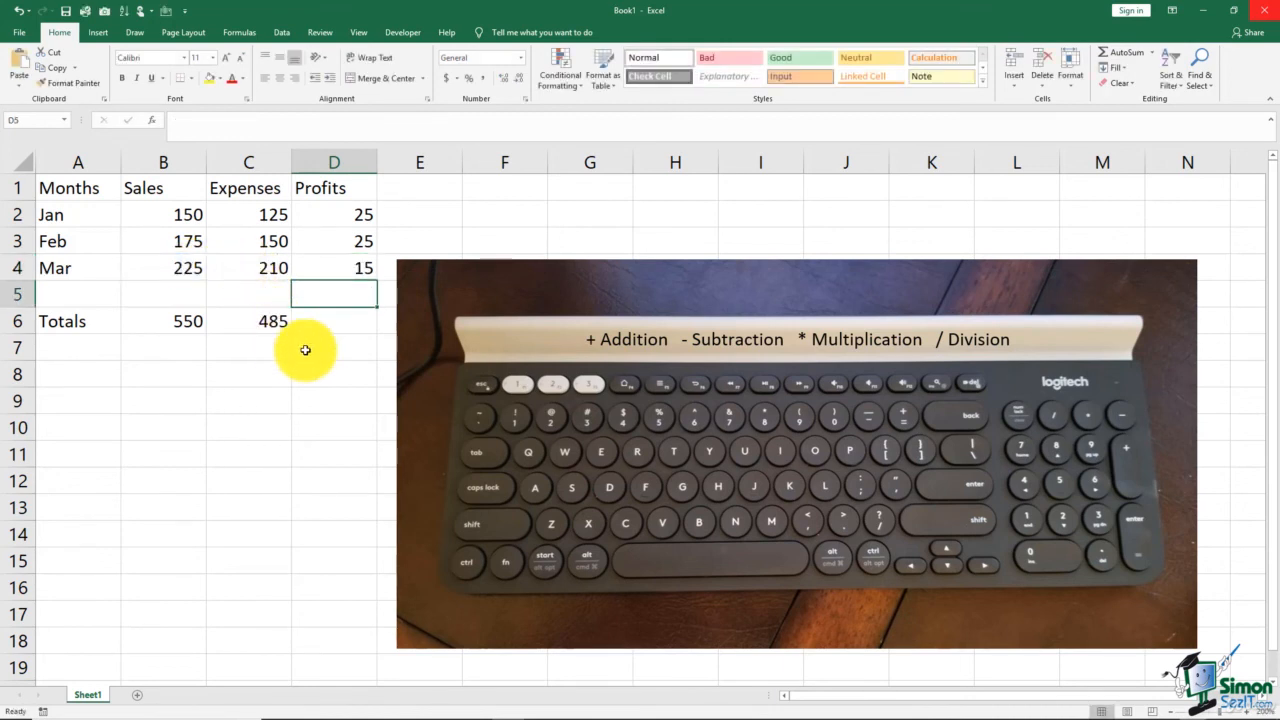
# In D6, enter the formula =D2+D3+D4 to total the profits.
pyautogui.click(332, 319)
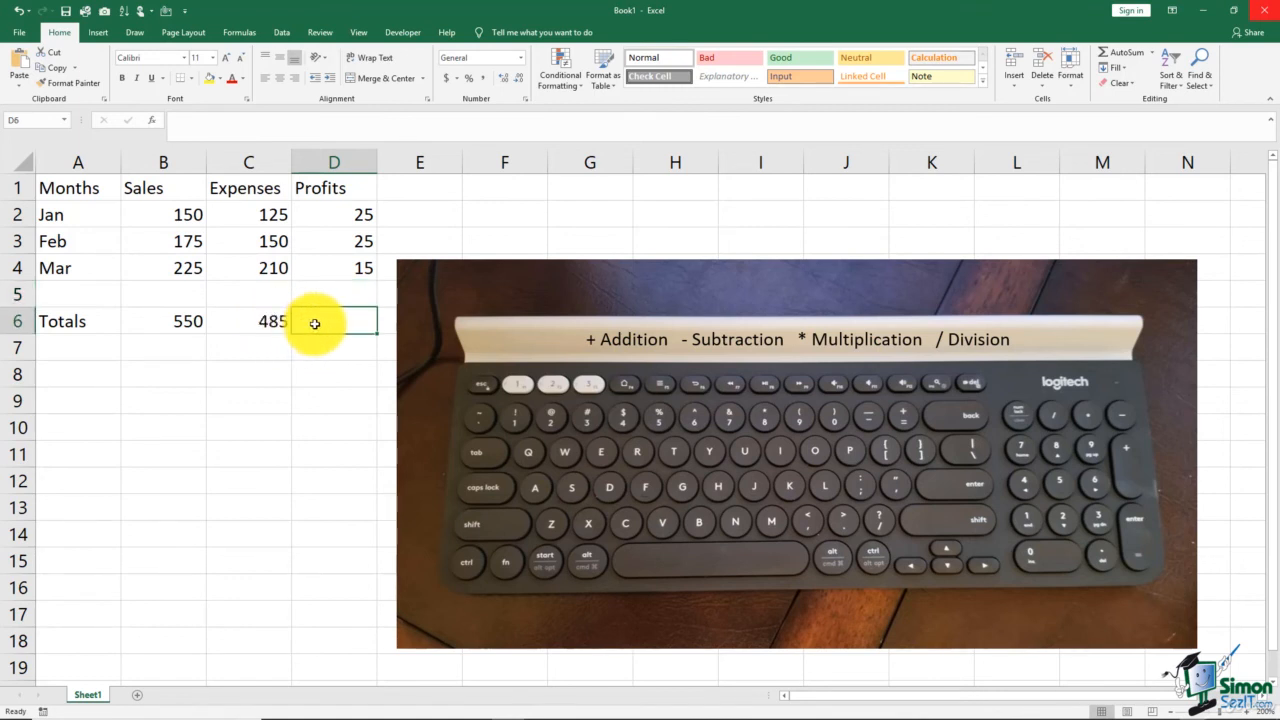
pyautogui.write('=')
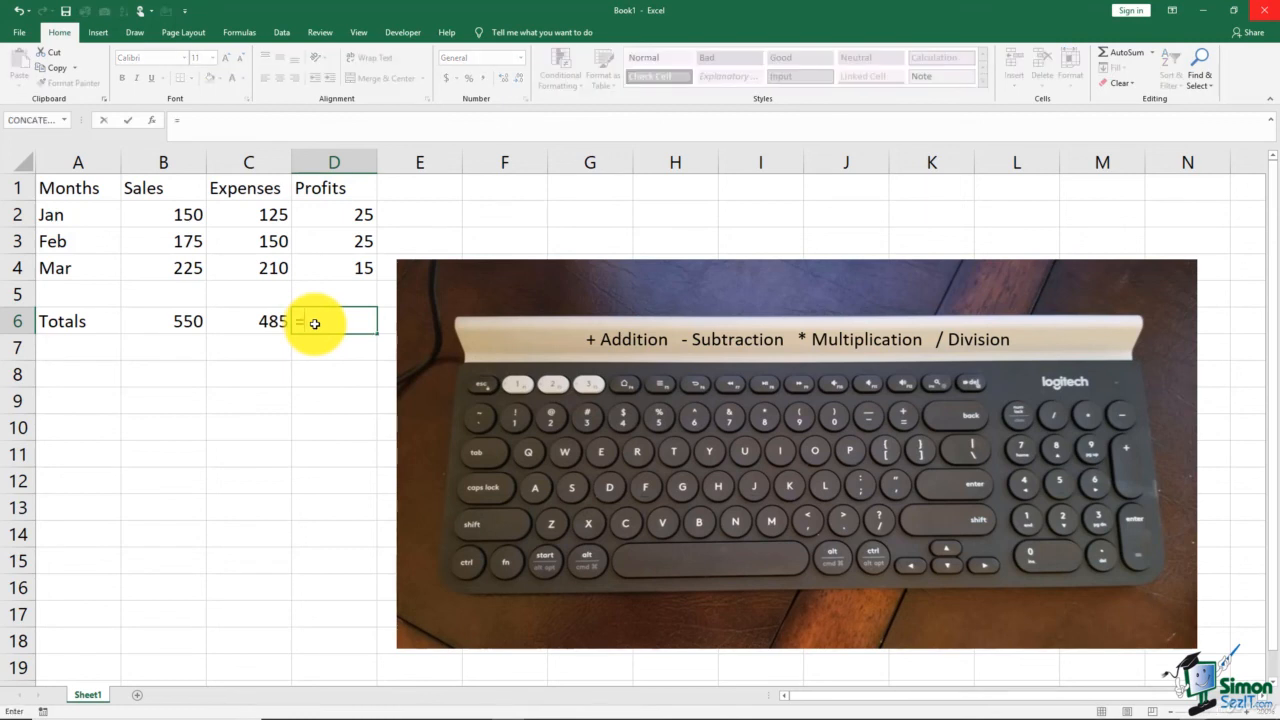
pyautogui.click(328, 216)
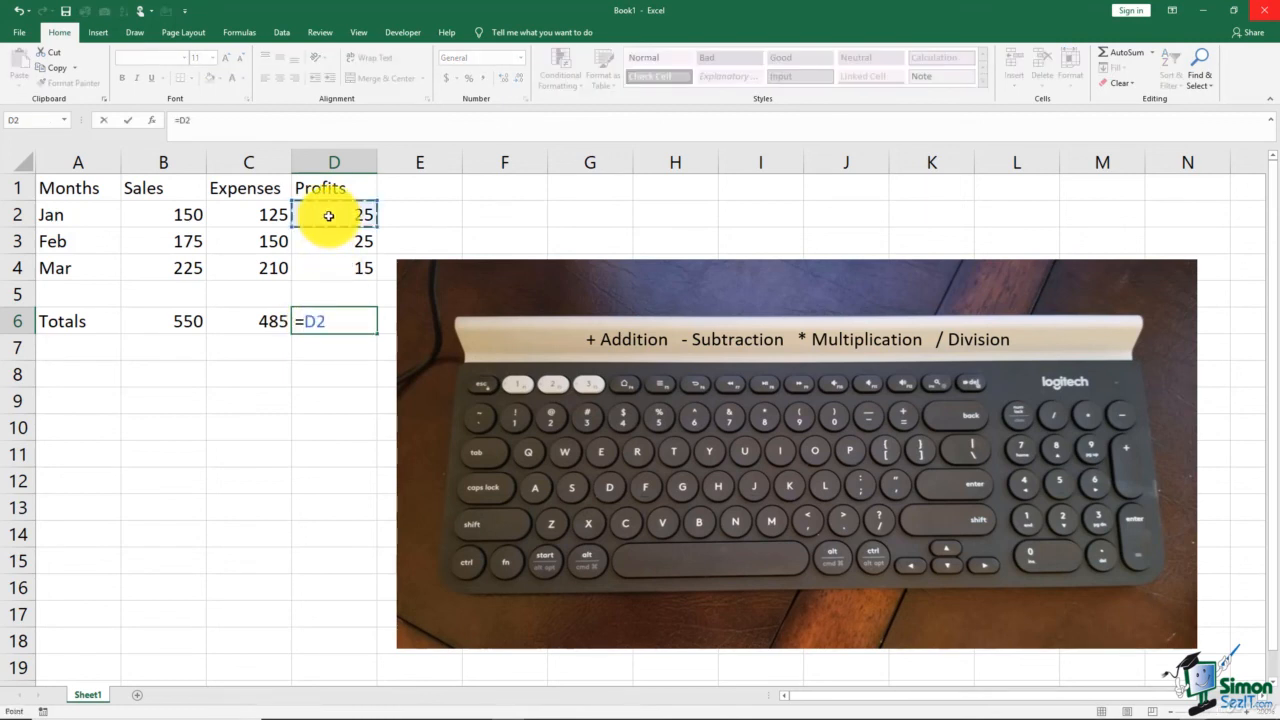
pyautogui.write('+')
pyautogui.click(337, 244)
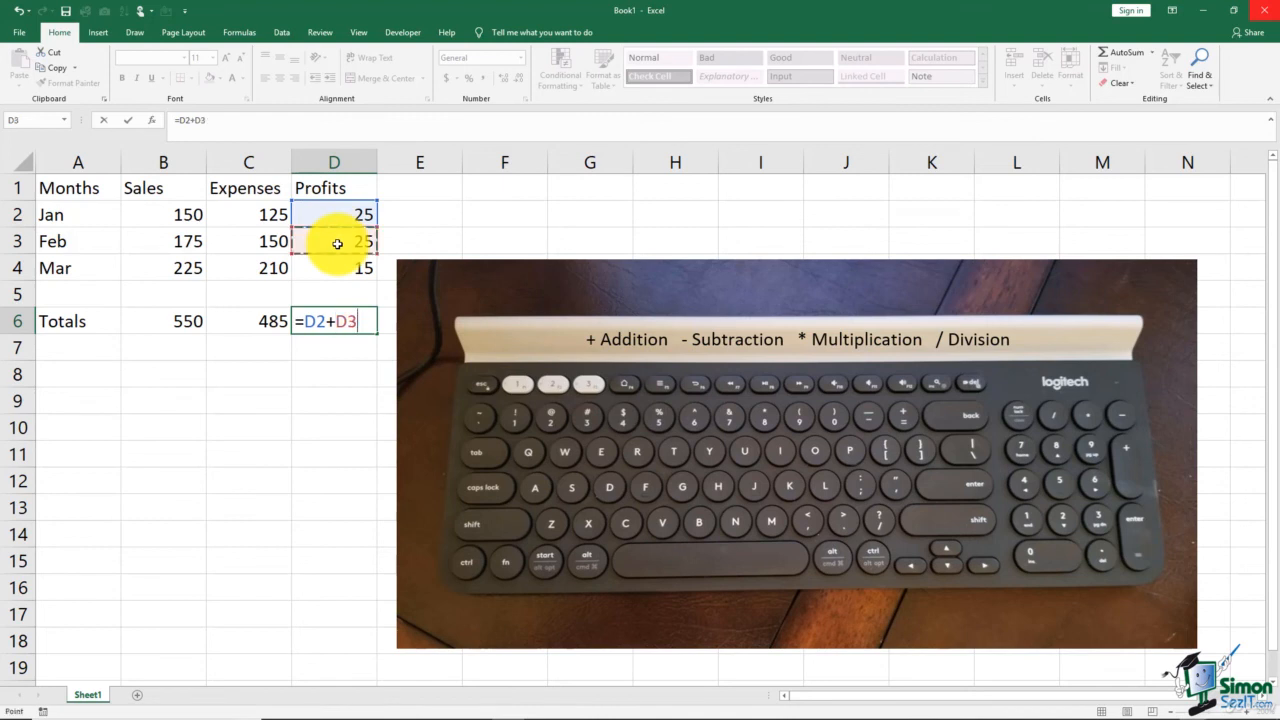
pyautogui.write('+')
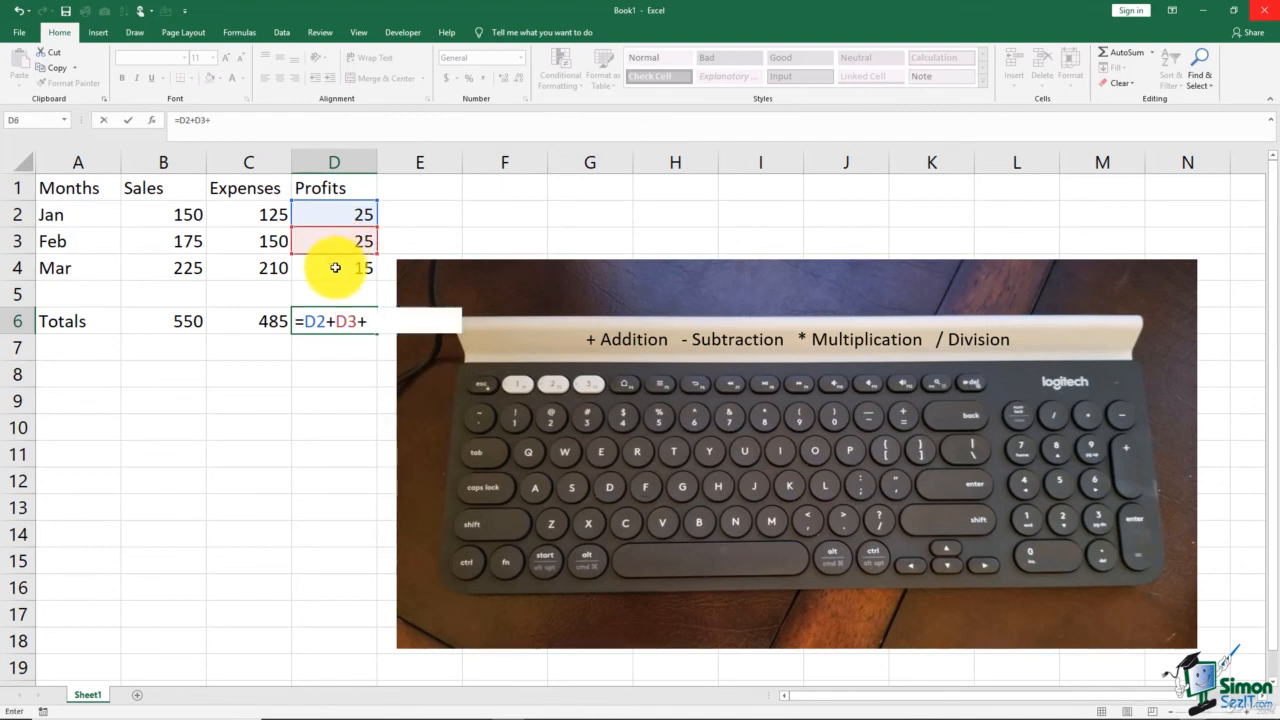
pyautogui.click(335, 268)
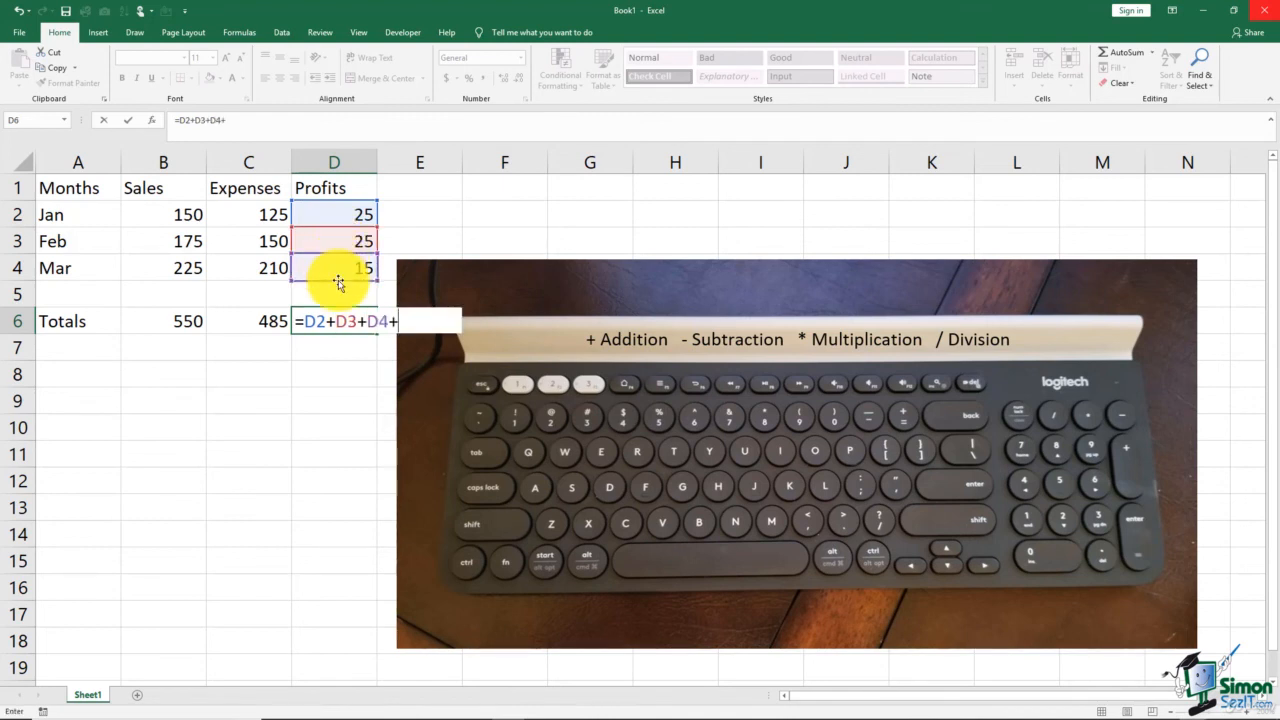
pyautogui.press('Return')
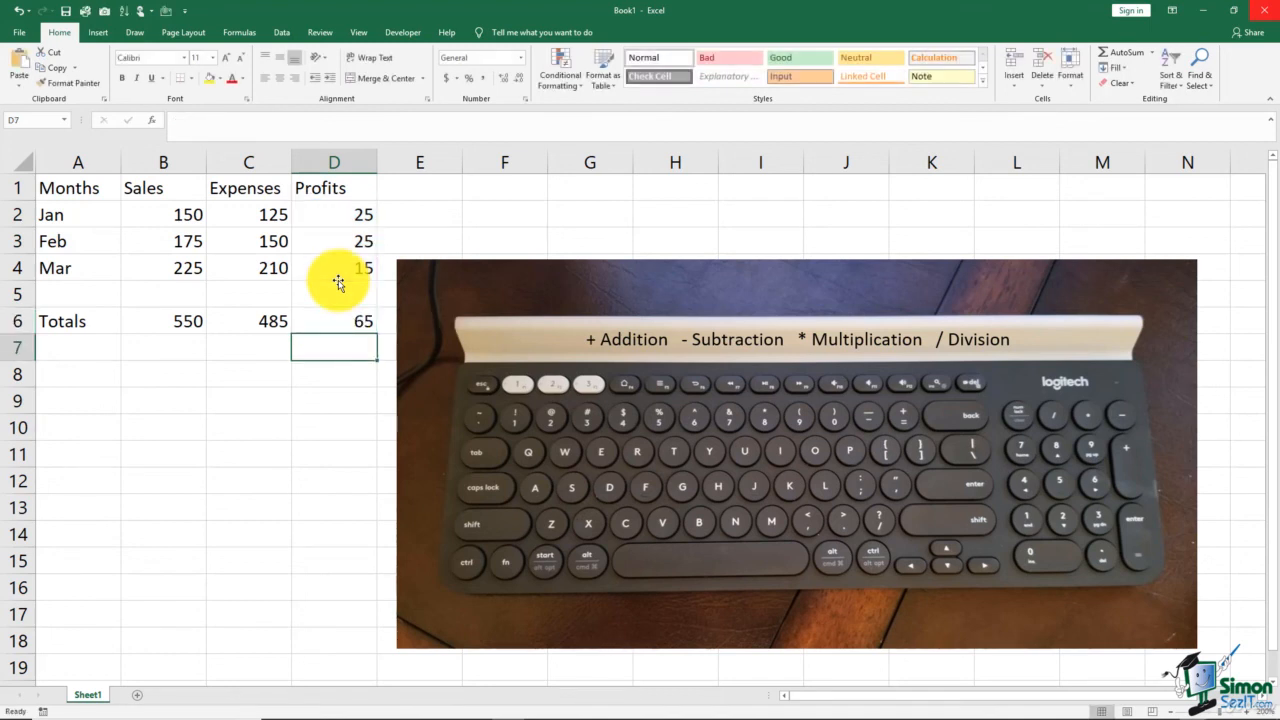